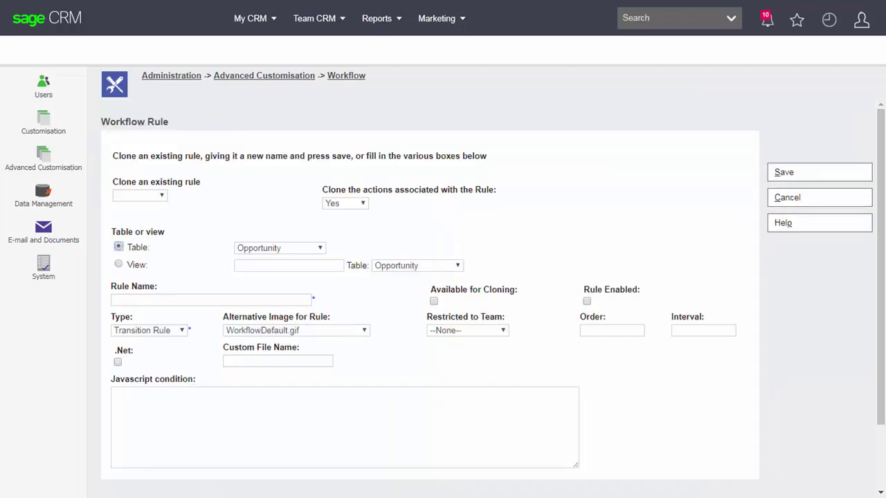
Create and save an enabled Global Rule named Reassign Oppo on the Opportunity table
{"action": "left_click", "coordinate": [140, 196]}
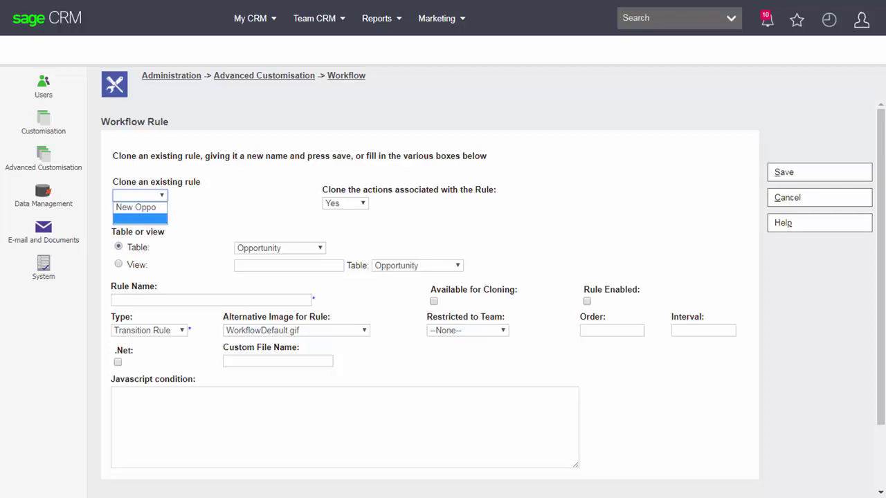
{"action": "key", "text": "Escape"}
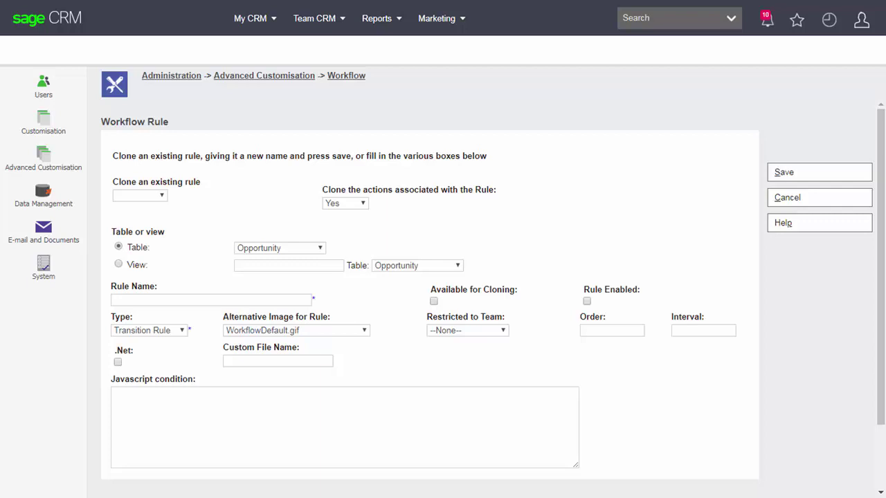
{"action": "left_click", "coordinate": [211, 300]}
{"action": "type", "text": "Reassign Oppo"}
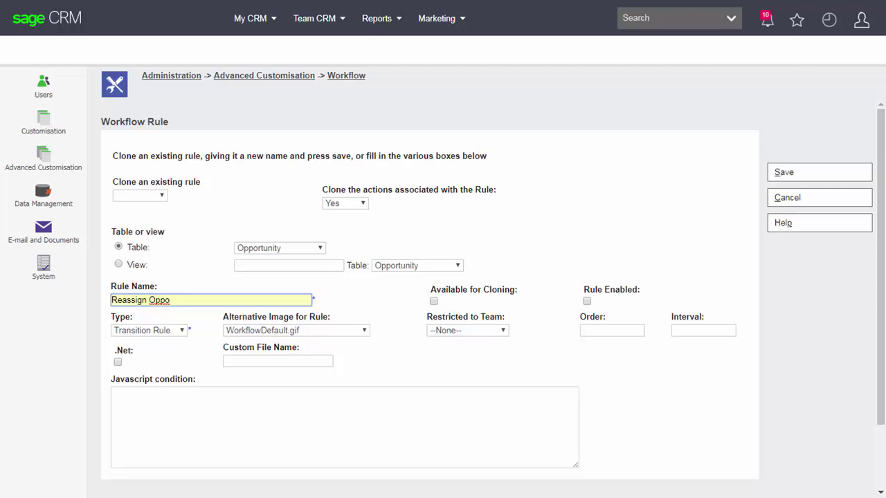
{"action": "left_click", "coordinate": [150, 331]}
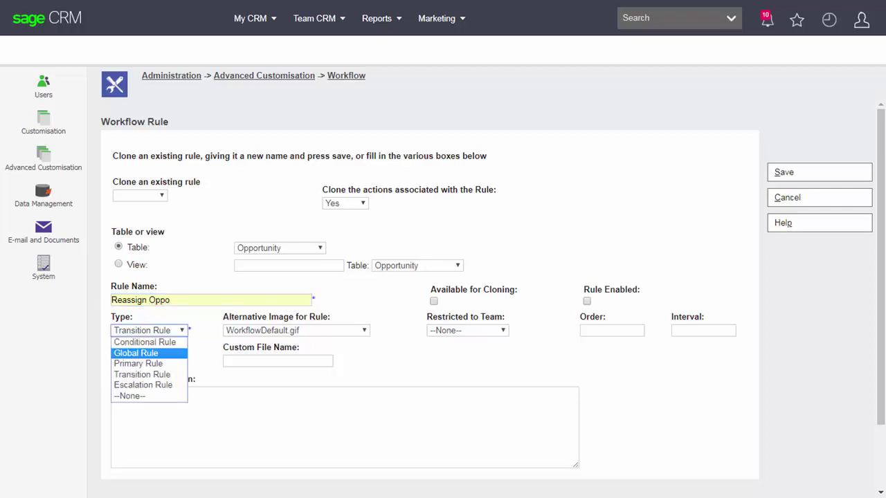
{"action": "left_click", "coordinate": [136, 353]}
{"action": "left_click", "coordinate": [587, 301]}
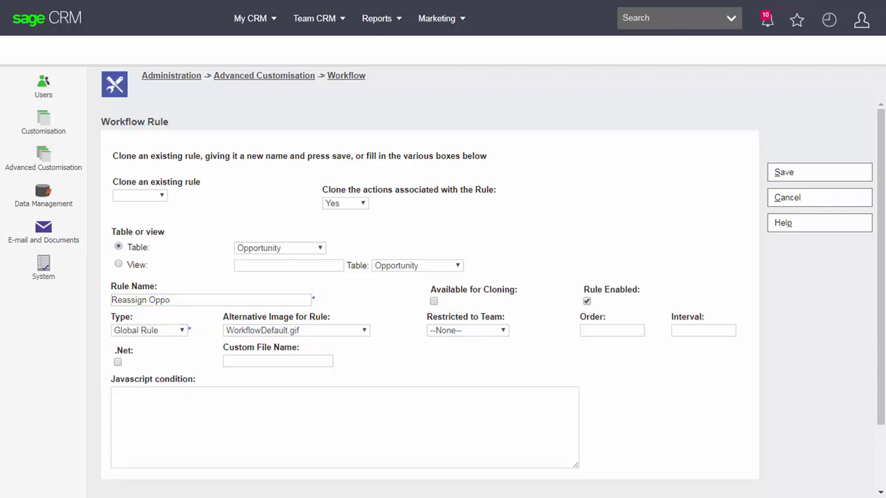
{"action": "left_click", "coordinate": [819, 172]}
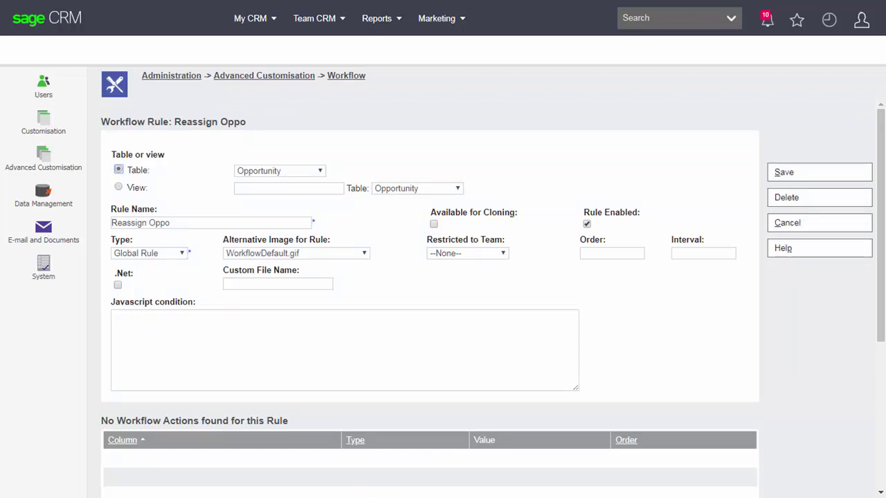
Add a Display Field for Amendment action for oppo_assigneduserid to the rule, with attribute Required and order 1
{"action": "scroll", "coordinate": [429, 277], "scroll_direction": "down", "scroll_amount": 4}
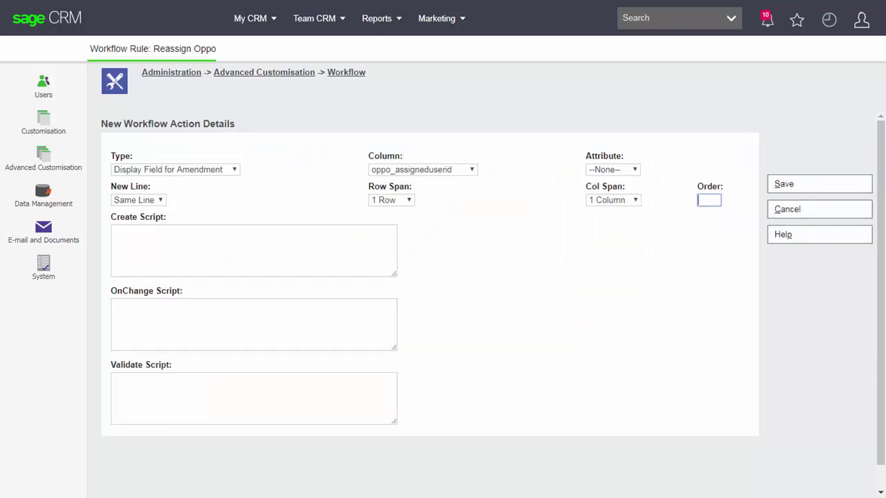
{"action": "left_click", "coordinate": [613, 170]}
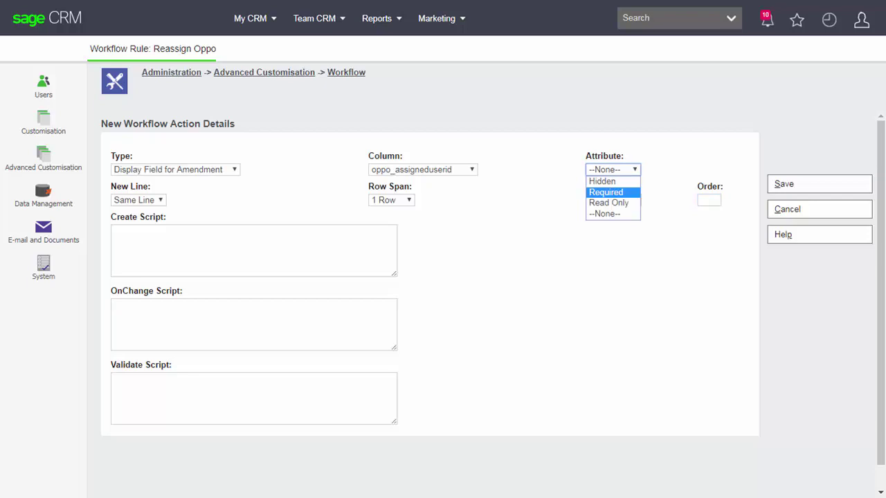
{"action": "left_click", "coordinate": [606, 192]}
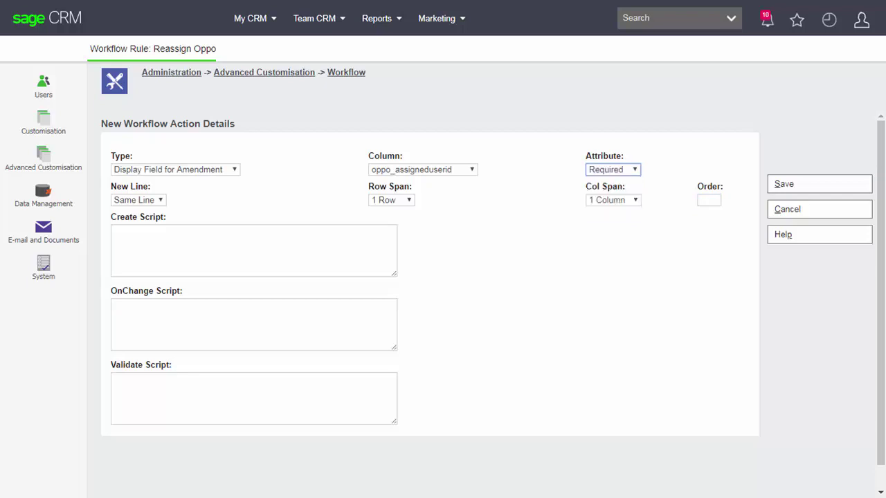
{"action": "left_click", "coordinate": [708, 200]}
{"action": "type", "text": "1"}
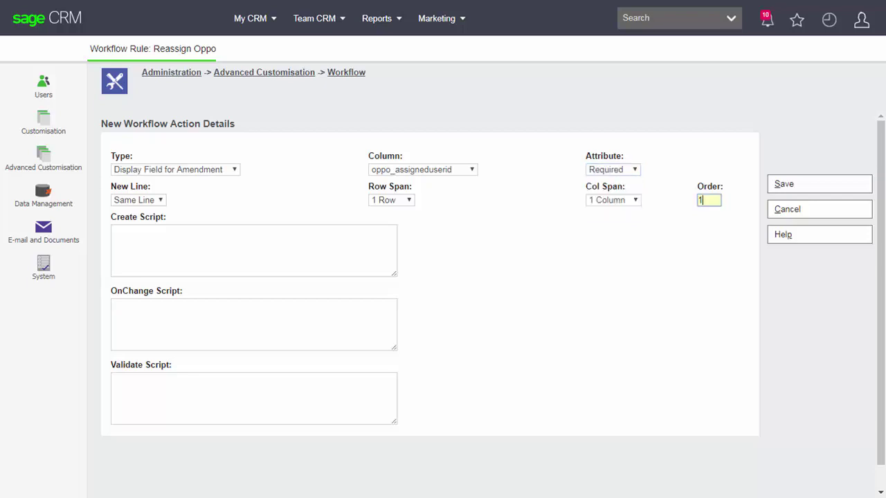
{"action": "key", "text": "Return"}
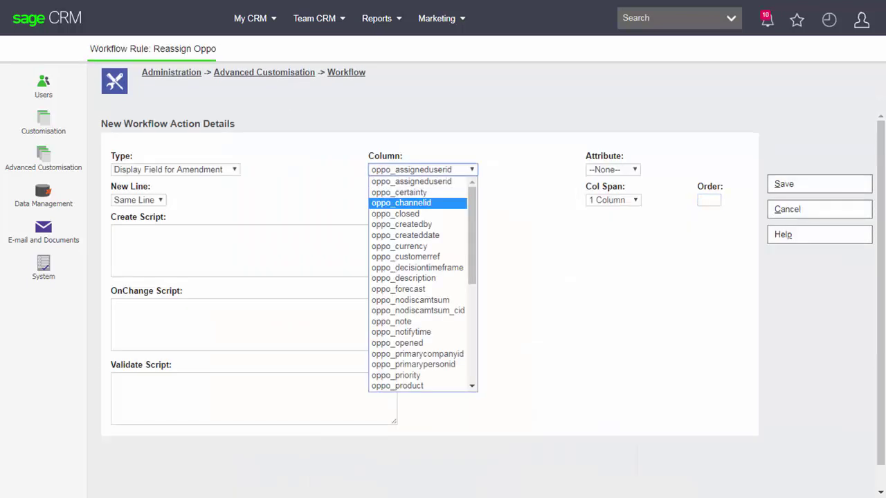
Add a Display Field for Amendment action for oppo_channelid to the rule, with attribute Required and order 2
{"action": "left_click", "coordinate": [402, 204]}
{"action": "left_click", "coordinate": [613, 170]}
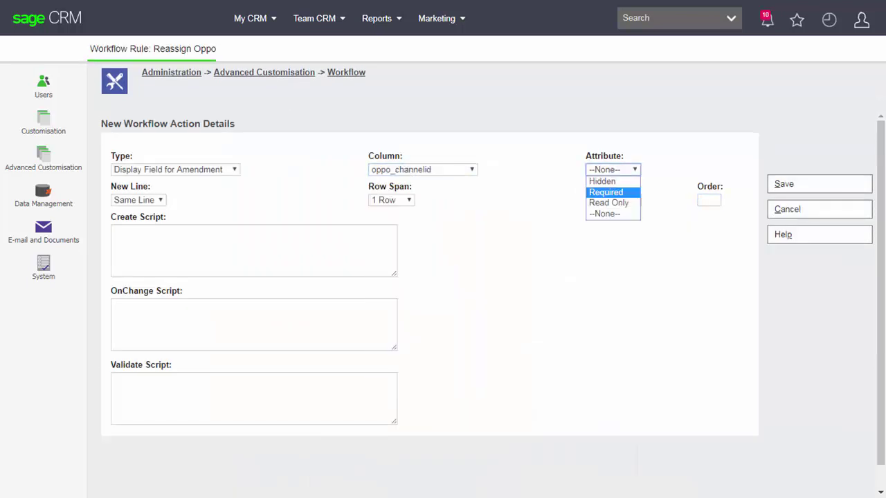
{"action": "key", "text": "Return"}
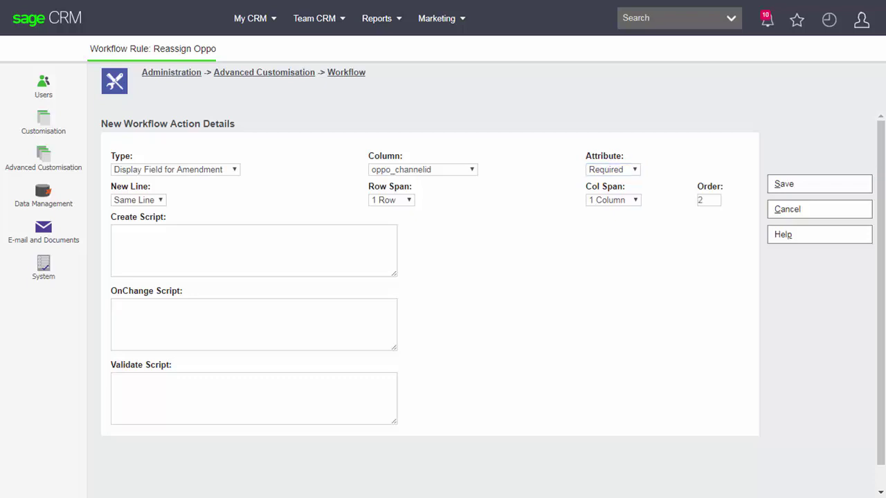
{"action": "left_click", "coordinate": [820, 184]}
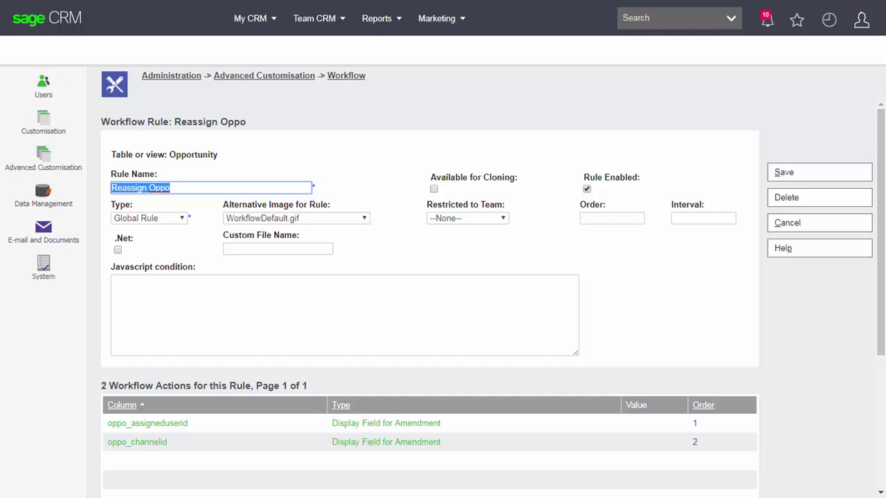
Save the Reassign Oppo rule and activate the Custom Oppo Workflow
{"action": "key", "text": "alt+s"}
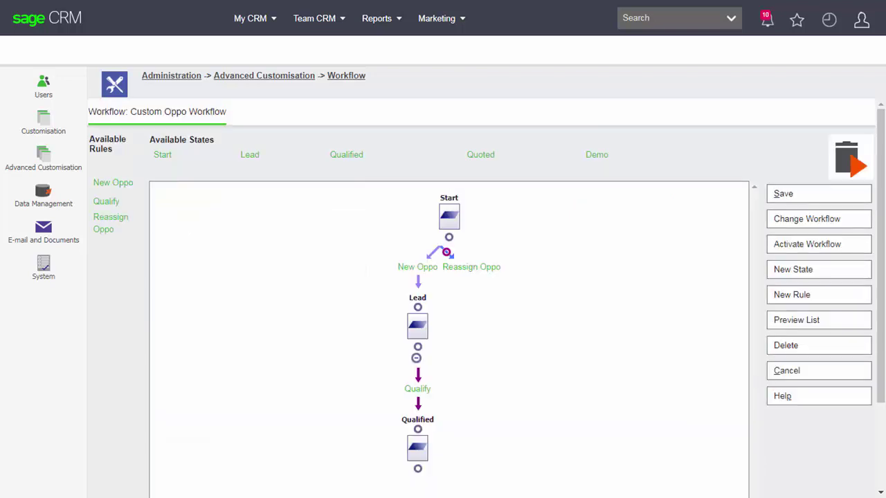
{"action": "left_click", "coordinate": [819, 244]}
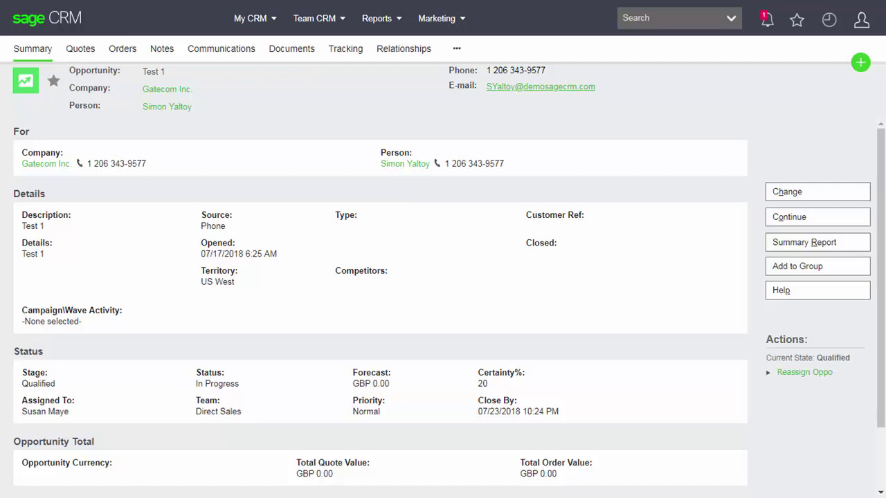
{"action": "key", "text": "alt+c"}
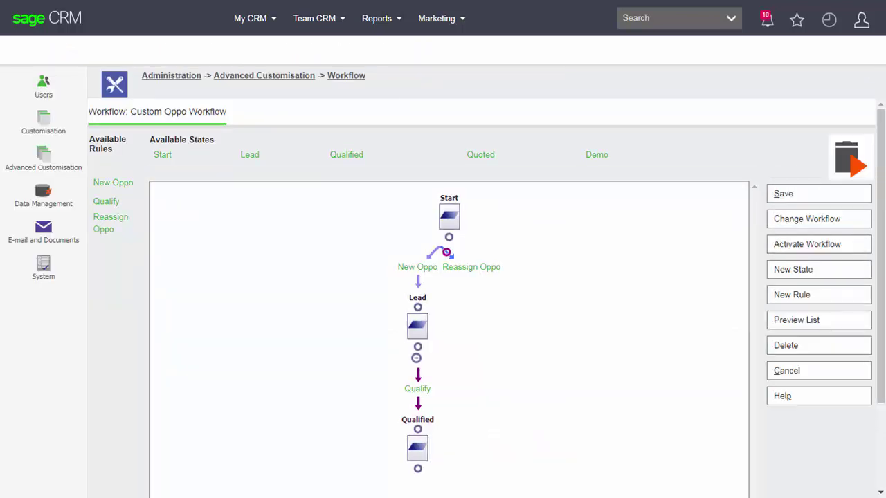
Add a JavaScript condition to the Reassign Oppo rule setting Valid to true only when CurrentUser.user_userid == oppo_assigneduserid, otherwise false, and save it
{"action": "left_click", "coordinate": [447, 252]}
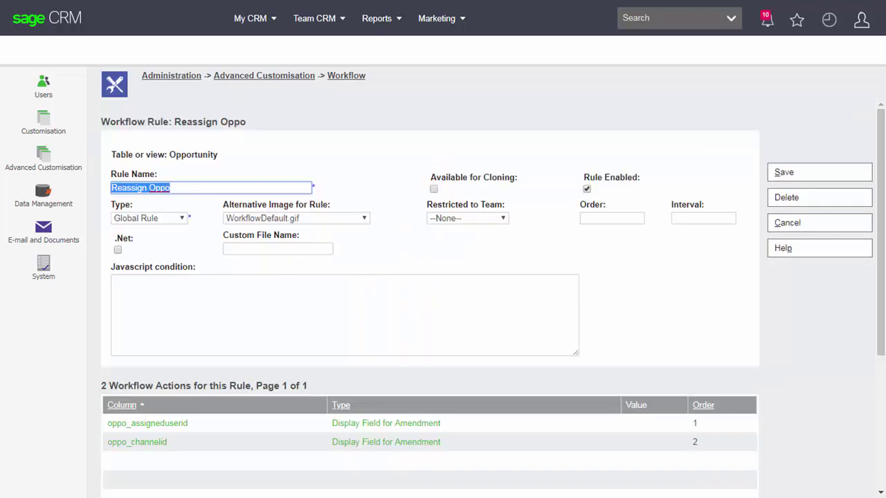
{"action": "left_click", "coordinate": [467, 218]}
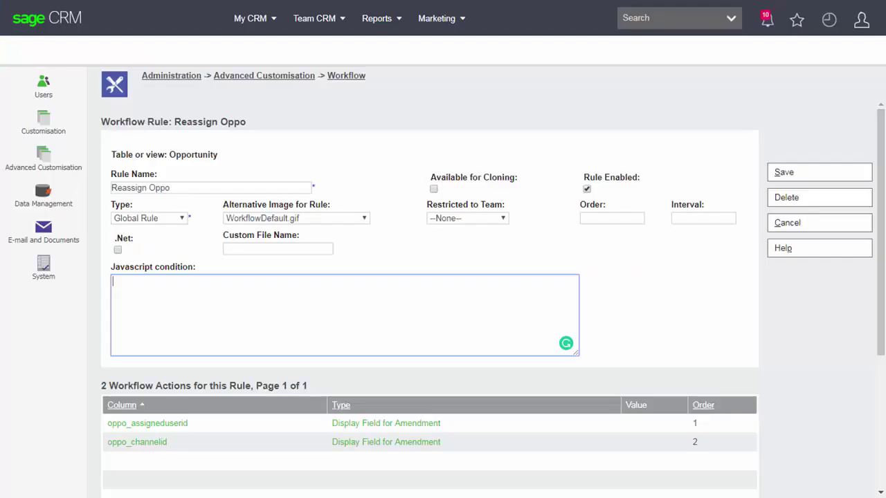
{"action": "type", "text": "if (CurrentUser.user_userid == oppo_assigneduserid) { Valid = true; } else { Valid = false; }"}
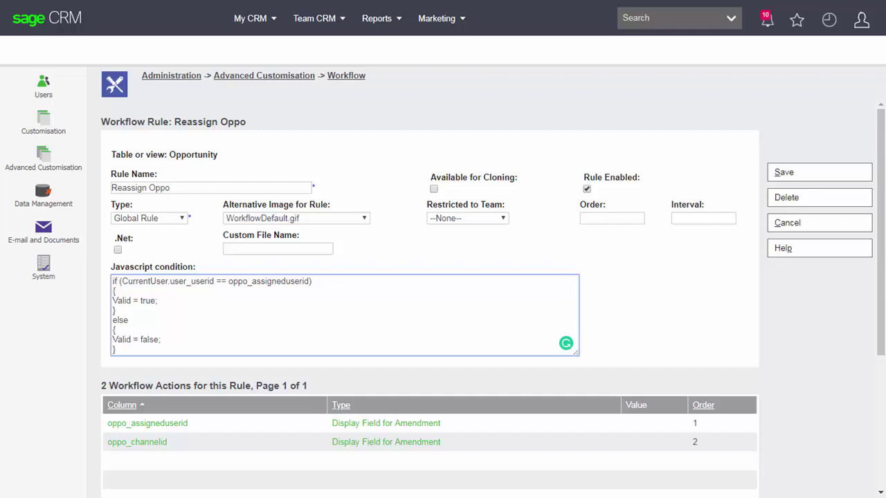
{"action": "key", "text": "alt+s"}
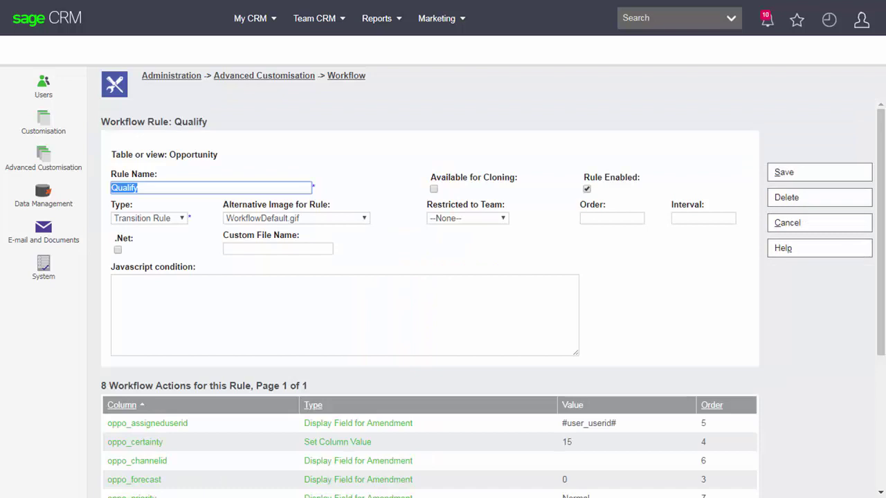
Make the Qualify rule available for cloning and clone it with its actions as an enabled rule named Process Oppo
{"action": "left_click", "coordinate": [434, 189]}
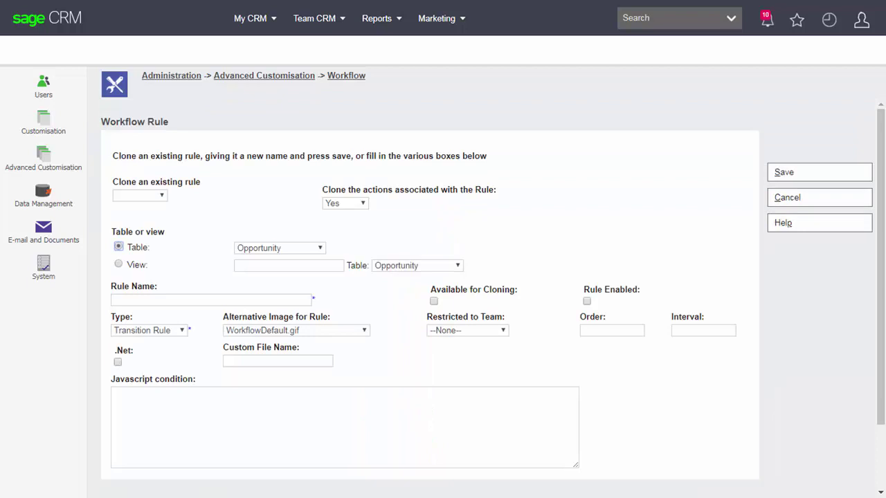
{"action": "left_click", "coordinate": [140, 195]}
{"action": "left_click", "coordinate": [131, 218]}
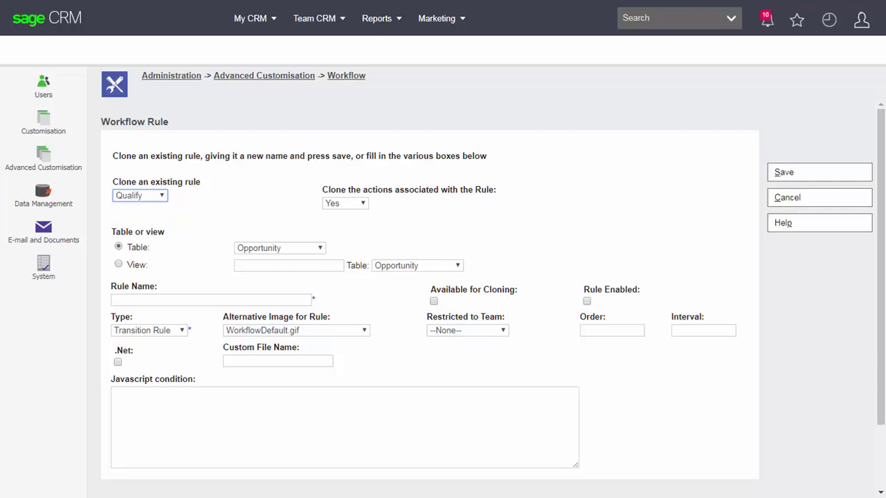
{"action": "left_click", "coordinate": [211, 301]}
{"action": "type", "text": "Process Oppo"}
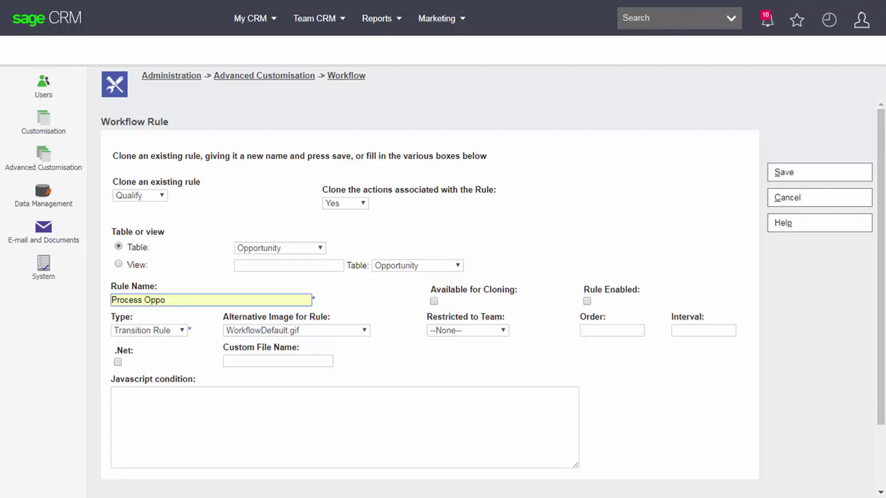
{"action": "left_click", "coordinate": [586, 301]}
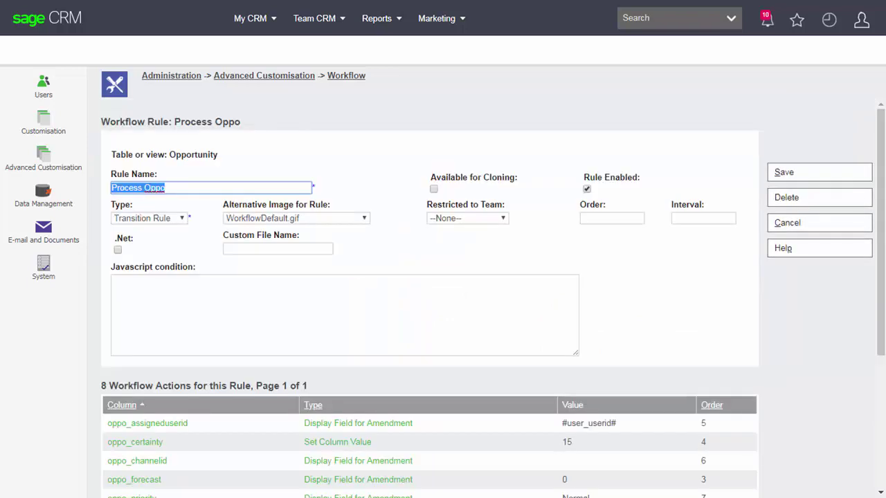
Change the Process Oppo rule to a Conditional Rule and set its oppo_stage action's value to Proposal Submitted
{"action": "left_click", "coordinate": [150, 219]}
{"action": "left_click", "coordinate": [145, 230]}
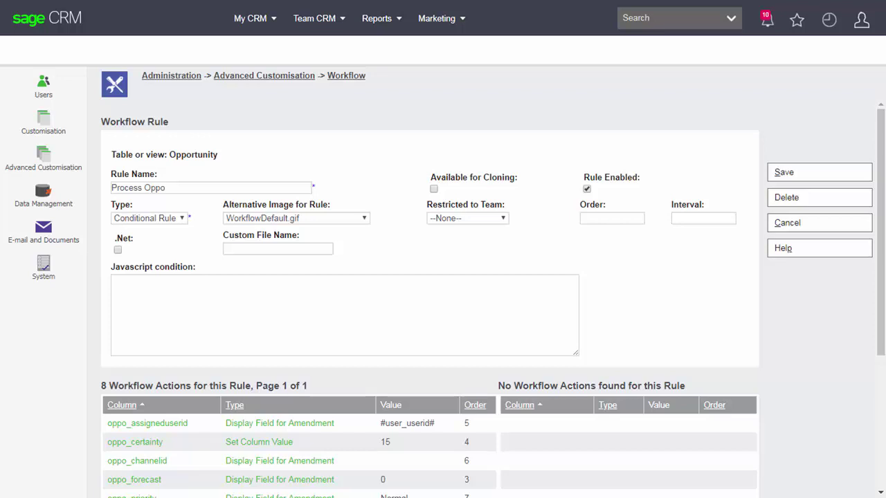
{"action": "scroll", "coordinate": [429, 276], "scroll_direction": "down", "scroll_amount": 3}
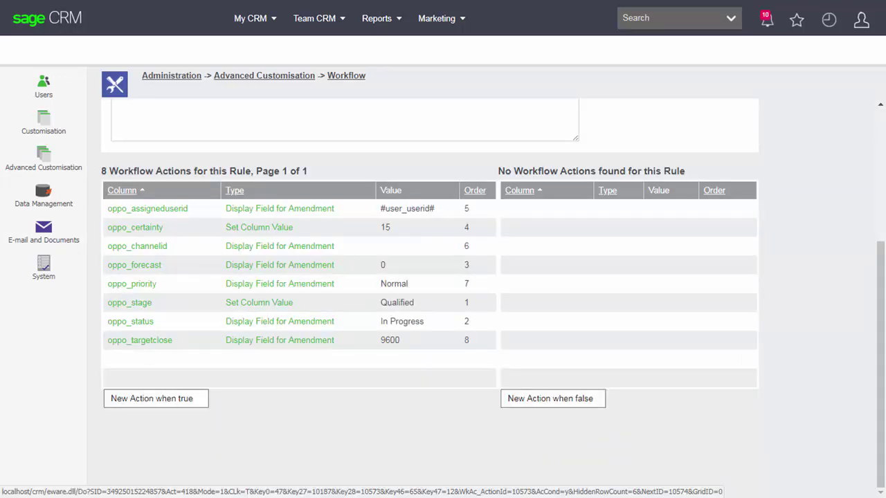
{"action": "left_click", "coordinate": [129, 302]}
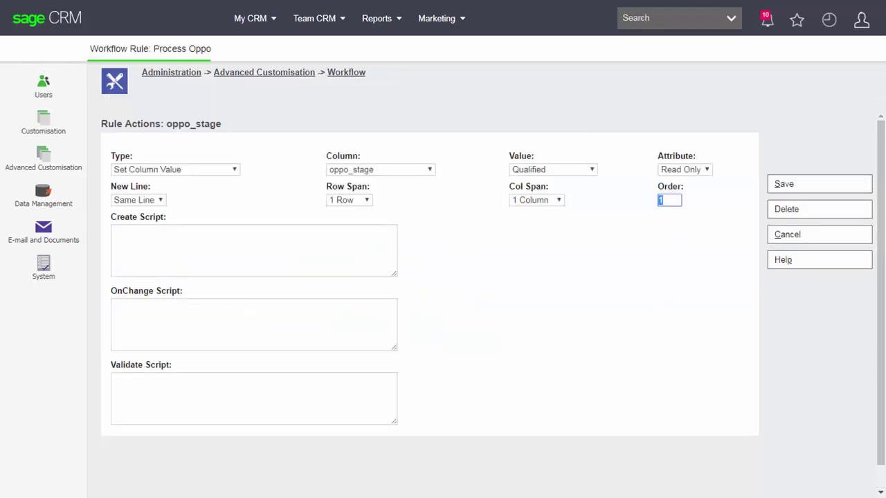
{"action": "left_click", "coordinate": [554, 170]}
{"action": "left_click", "coordinate": [544, 236]}
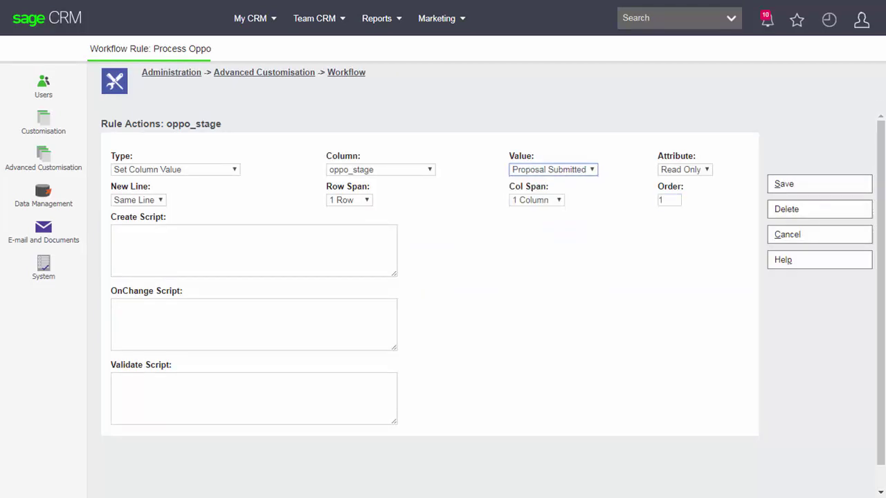
{"action": "left_click", "coordinate": [819, 184]}
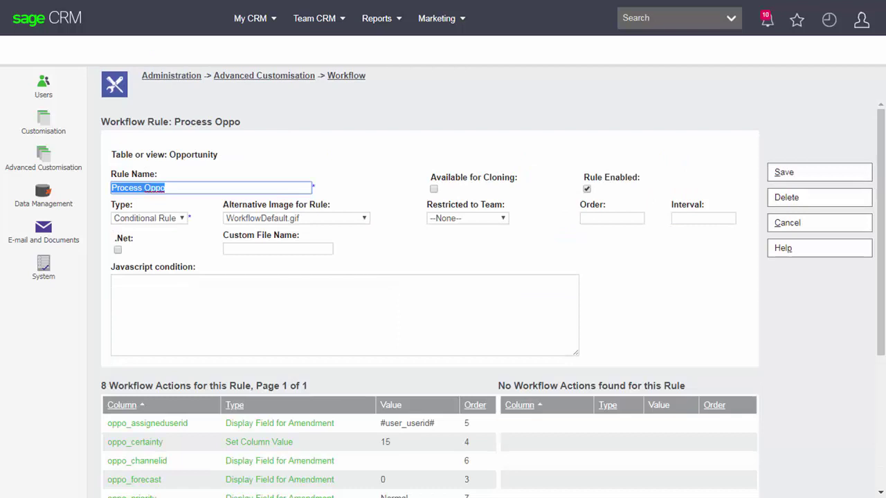
Add a when-false Set Column Value action to the Process Oppo rule that sets oppo_stage to Demo, with order 1
{"action": "scroll", "coordinate": [429, 298], "scroll_direction": "down", "scroll_amount": 3}
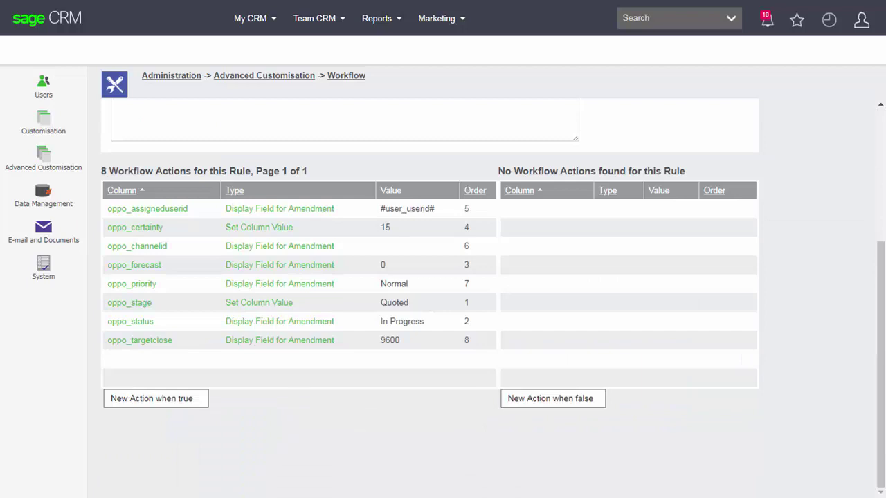
{"action": "left_click", "coordinate": [155, 398]}
{"action": "left_click", "coordinate": [374, 176]}
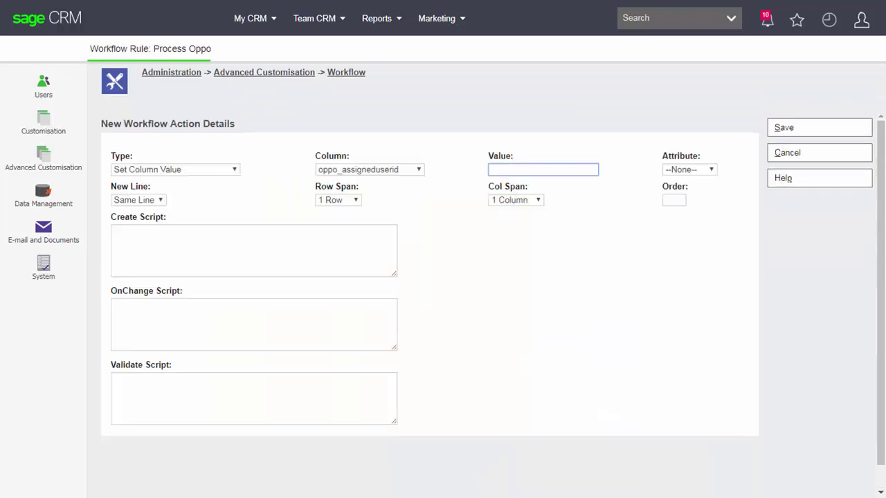
{"action": "left_click", "coordinate": [369, 169]}
{"action": "scroll", "coordinate": [365, 379], "scroll_direction": "down", "scroll_amount": 2}
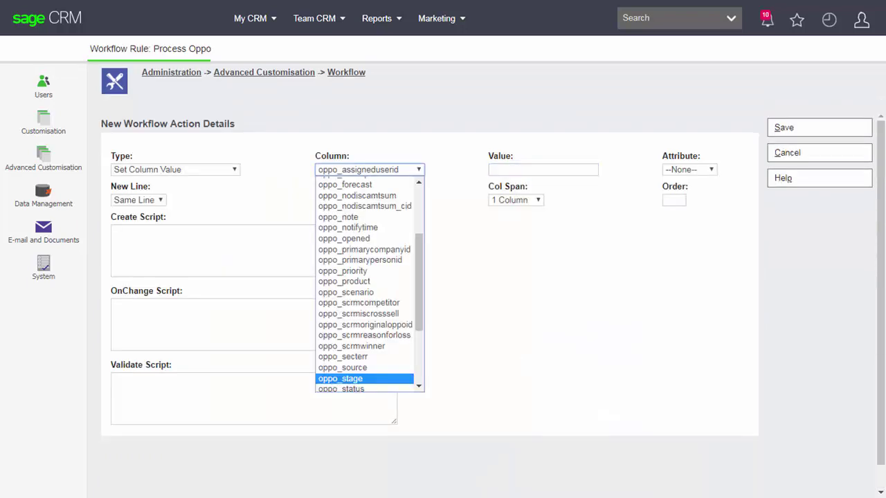
{"action": "left_click", "coordinate": [365, 378]}
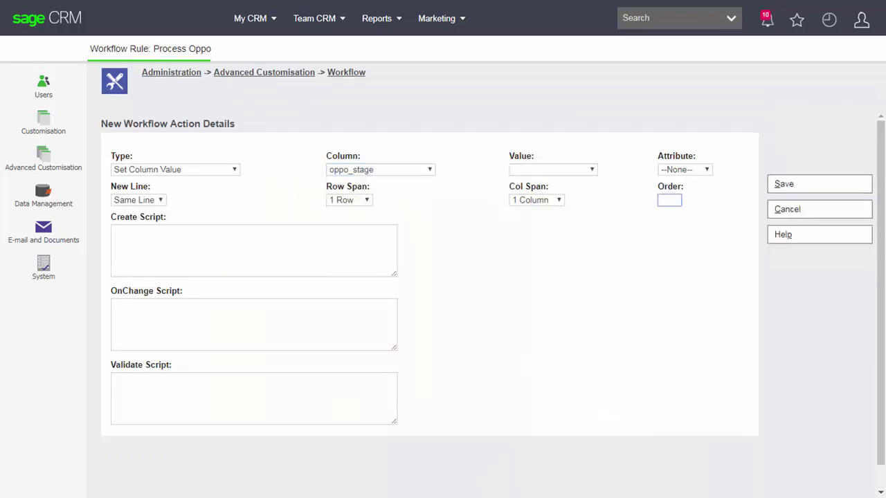
{"action": "left_click", "coordinate": [552, 169]}
{"action": "left_click", "coordinate": [526, 192]}
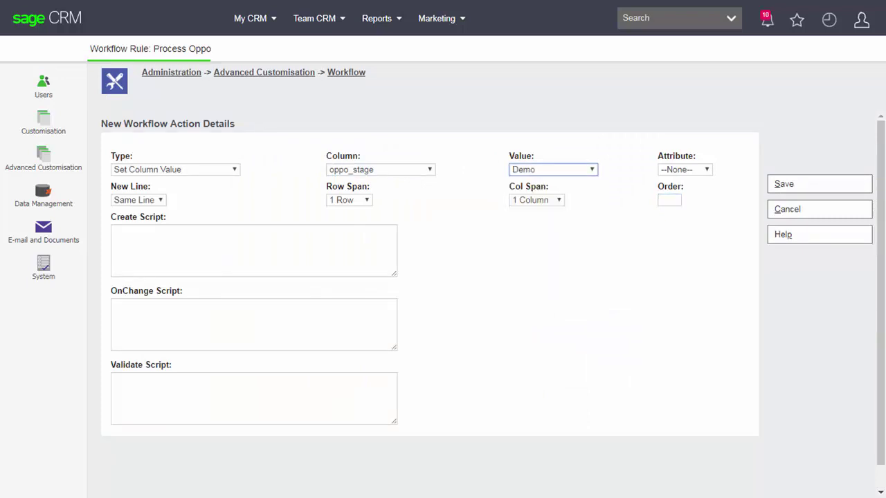
{"action": "left_click", "coordinate": [684, 170]}
{"action": "key", "text": "Return"}
{"action": "key", "text": "Tab"}
{"action": "type", "text": "1"}
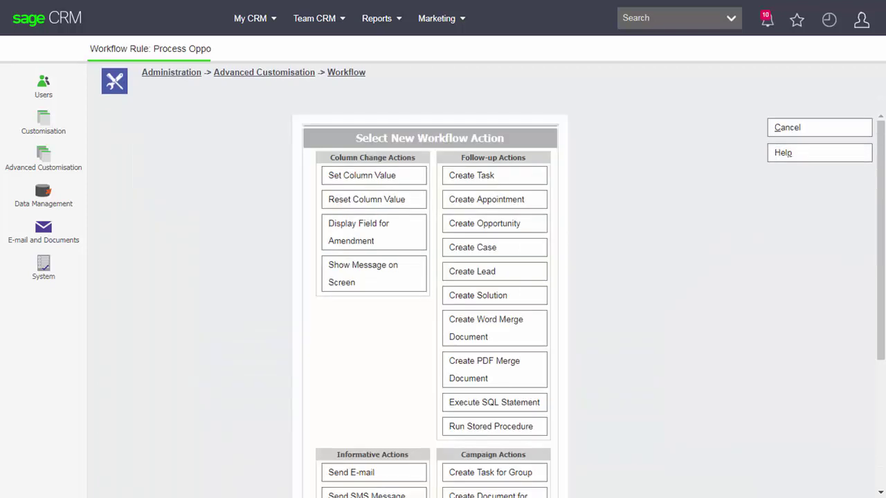
Add a Display Field for Amendment action for oppo_status with the Read Only attribute and order 2
{"action": "left_click", "coordinate": [374, 232]}
{"action": "left_click", "coordinate": [423, 169]}
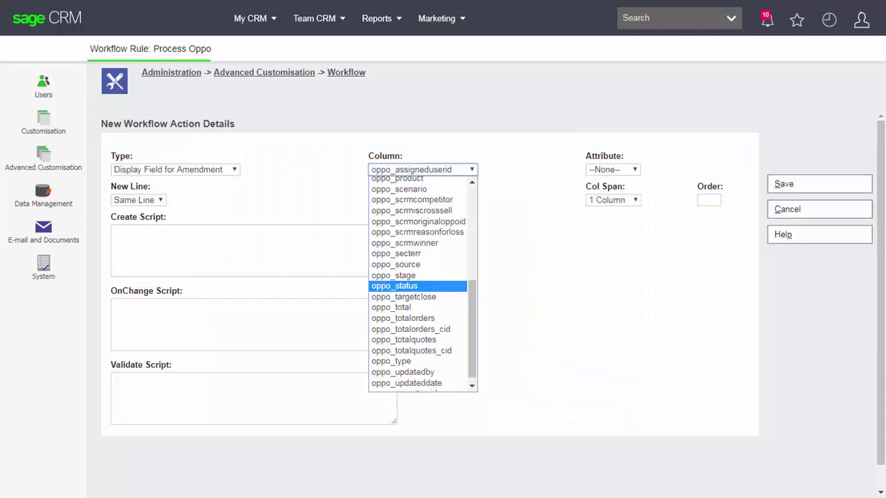
{"action": "left_click", "coordinate": [394, 287]}
{"action": "left_click", "coordinate": [612, 170]}
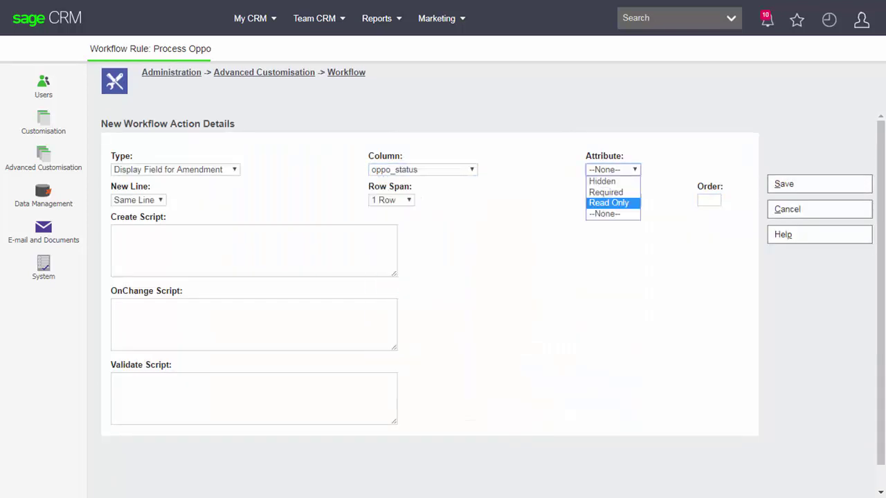
{"action": "left_click", "coordinate": [609, 203]}
{"action": "left_click", "coordinate": [709, 200]}
{"action": "type", "text": "2"}
{"action": "left_click", "coordinate": [819, 185]}
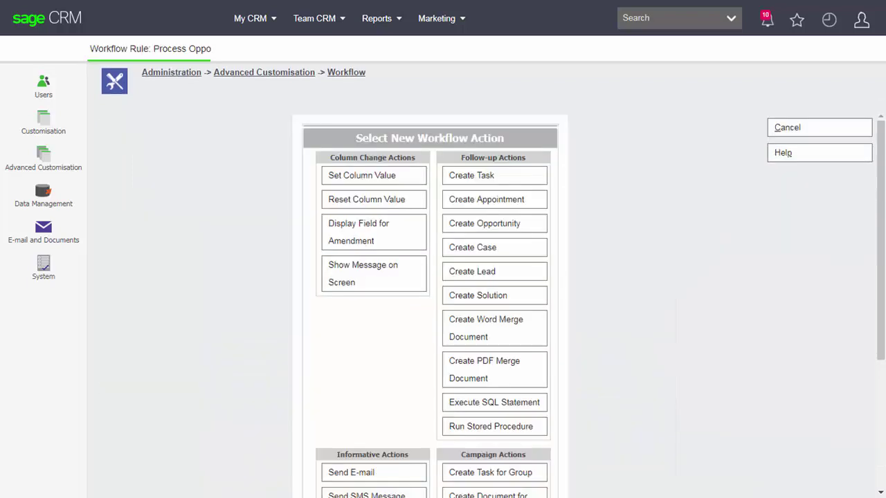
Add a Display Field for Amendment action for oppo_certainty with the Required attribute and order 4
{"action": "left_click", "coordinate": [373, 232]}
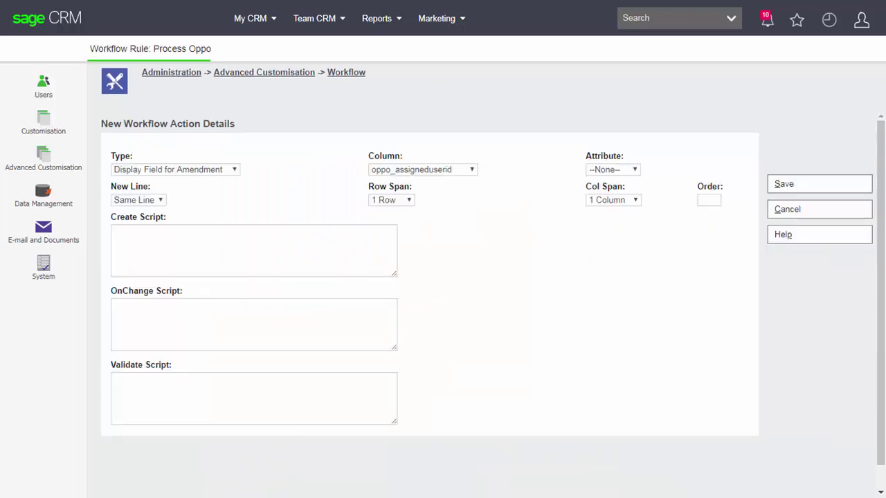
{"action": "key", "text": "alt+Down"}
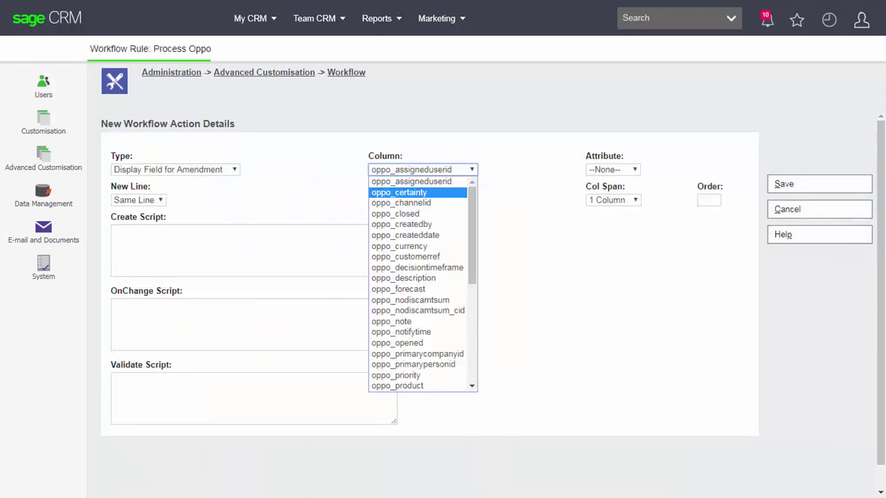
{"action": "left_click", "coordinate": [399, 192]}
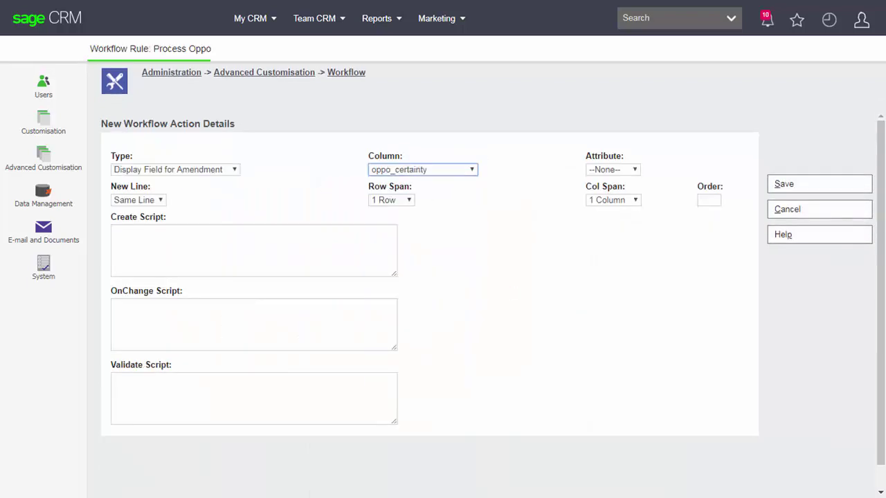
{"action": "left_click", "coordinate": [613, 170]}
{"action": "key", "text": "Up"}
{"action": "key", "text": "Return"}
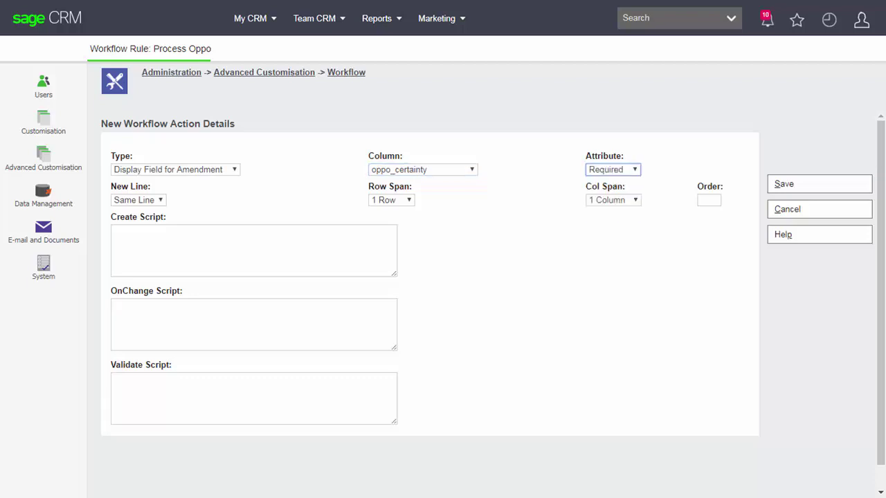
{"action": "key", "text": "Tab"}
{"action": "key", "text": "Tab"}
{"action": "type", "text": "3"}
{"action": "key", "text": "Return"}
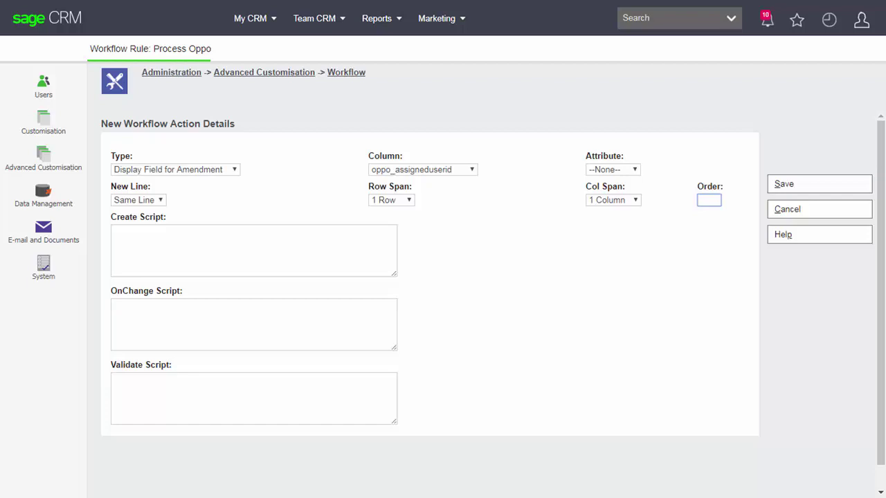
Add a Display Field for Amendment action for oppo_forecast with the Required attribute and order 3
{"action": "left_click", "coordinate": [423, 170]}
{"action": "left_click", "coordinate": [399, 289]}
{"action": "left_click", "coordinate": [612, 169]}
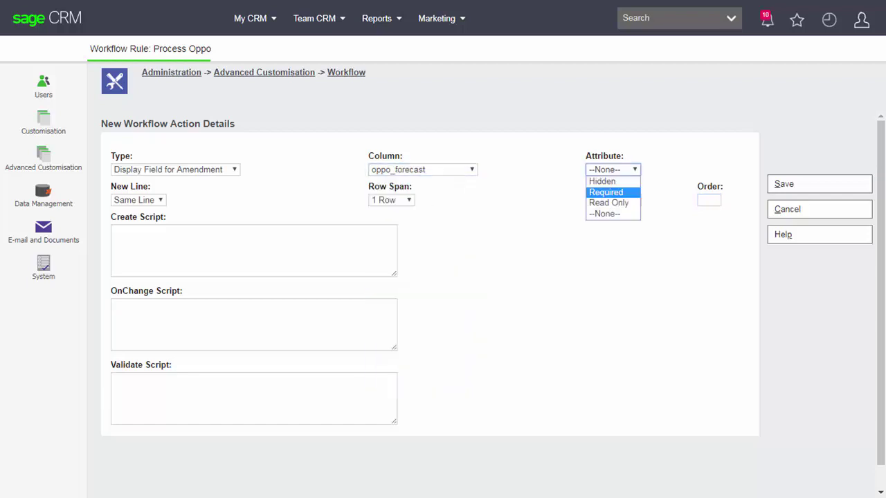
{"action": "left_click", "coordinate": [606, 192]}
{"action": "left_click", "coordinate": [708, 200]}
{"action": "type", "text": "3"}
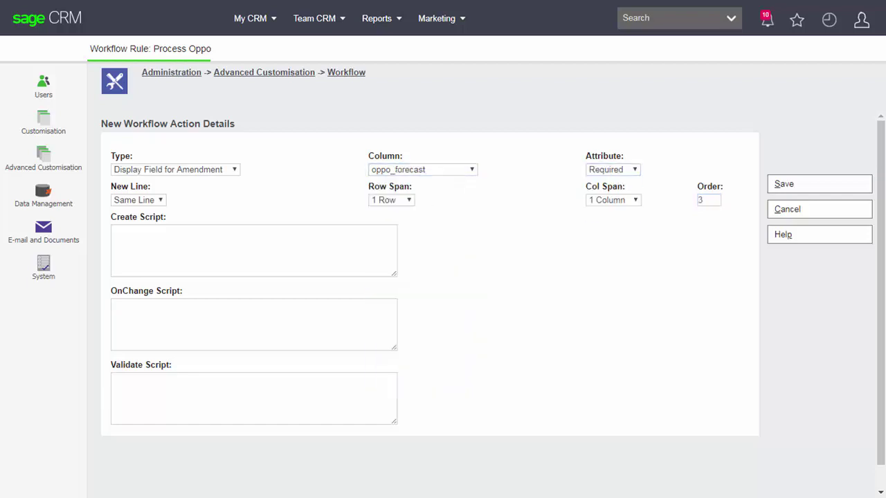
{"action": "left_click", "coordinate": [820, 184]}
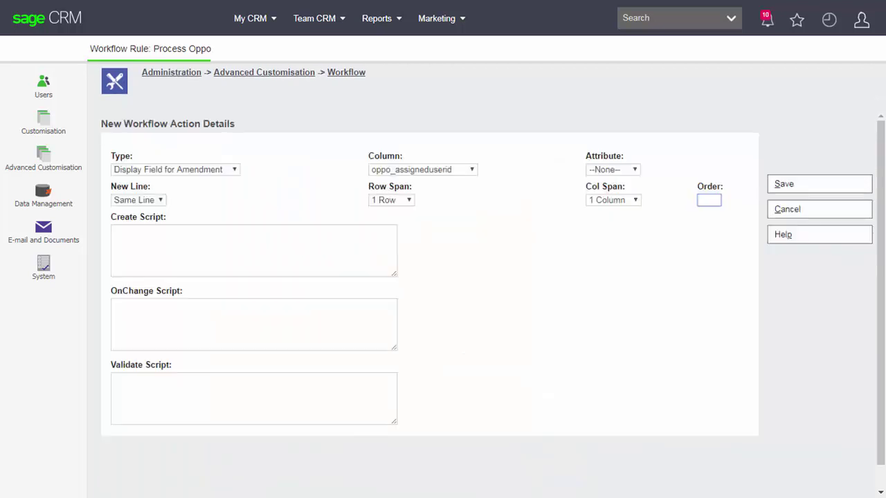
Add a Display Field for Amendment action for oppo_assigneduserid as Read Only with order 5, placed on a new line
{"action": "left_click", "coordinate": [612, 170]}
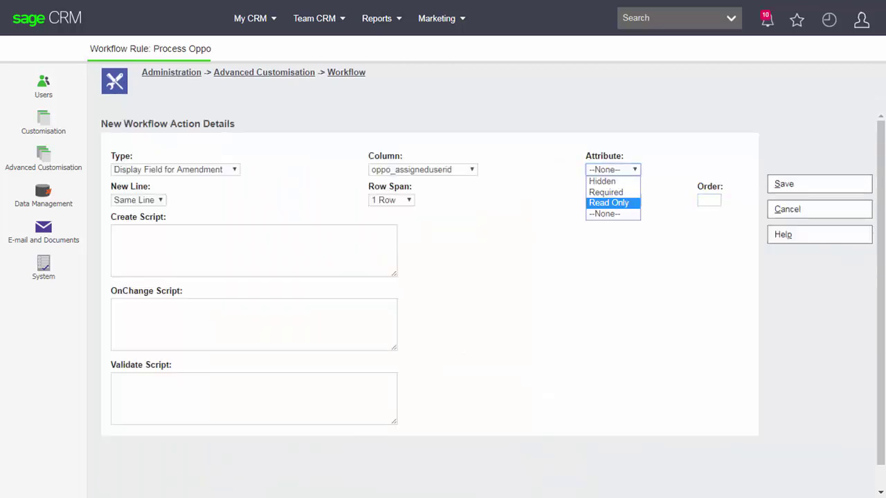
{"action": "key", "text": "Return"}
{"action": "left_click", "coordinate": [708, 200]}
{"action": "type", "text": "5"}
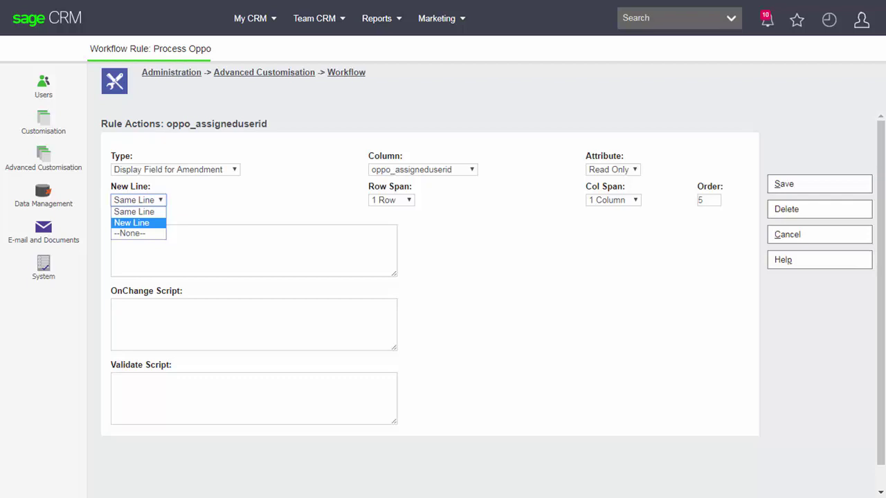
{"action": "key", "text": "Return"}
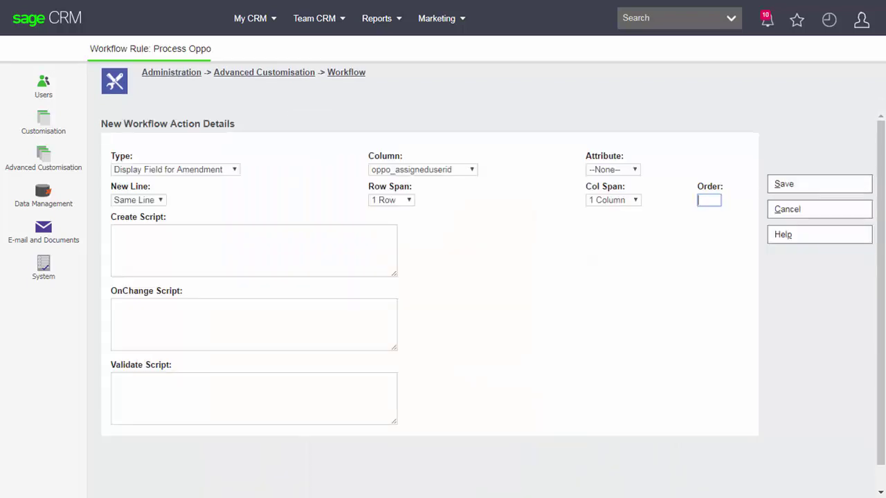
Add a Display Field for Amendment action for oppo_channelid with the Read Only attribute and order 6
{"action": "left_click", "coordinate": [422, 169]}
{"action": "left_click", "coordinate": [415, 204]}
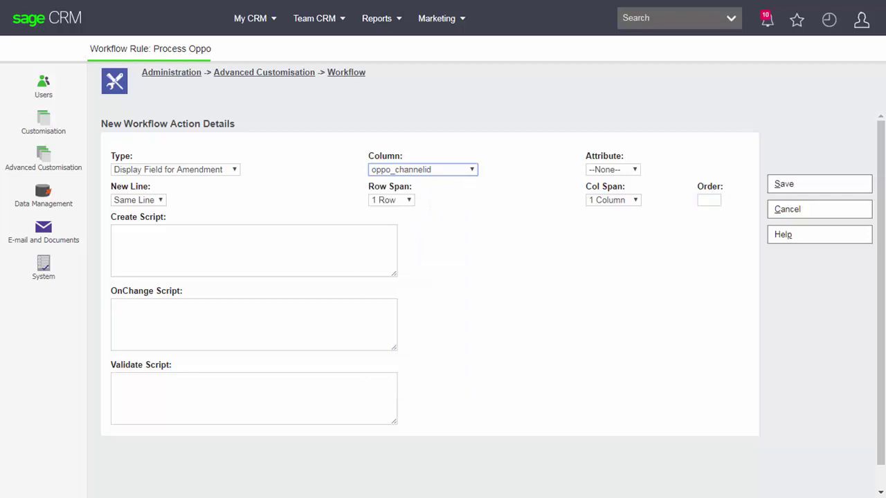
{"action": "left_click", "coordinate": [613, 169]}
{"action": "left_click", "coordinate": [609, 203]}
{"action": "left_click", "coordinate": [709, 200]}
{"action": "type", "text": "6"}
{"action": "key", "text": "Return"}
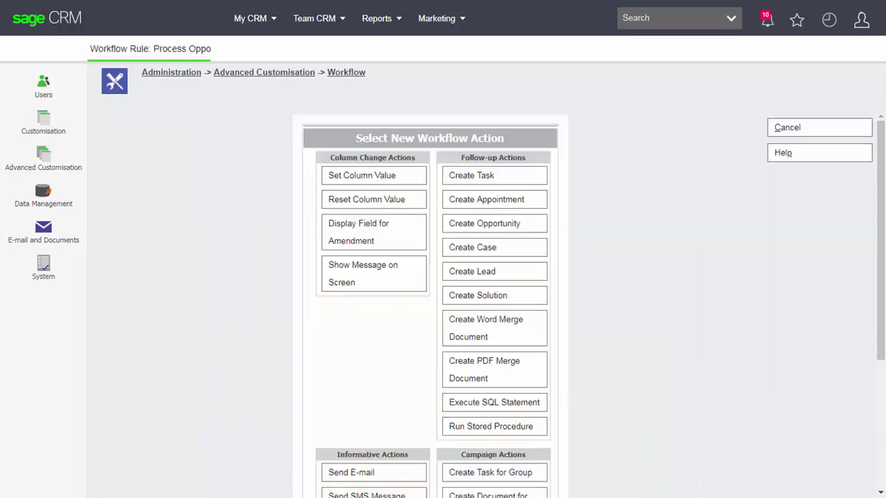
Add a Display Field for Amendment action for oppo_priority with the Read Only attribute and order 7
{"action": "left_click", "coordinate": [374, 232]}
{"action": "left_click", "coordinate": [422, 169]}
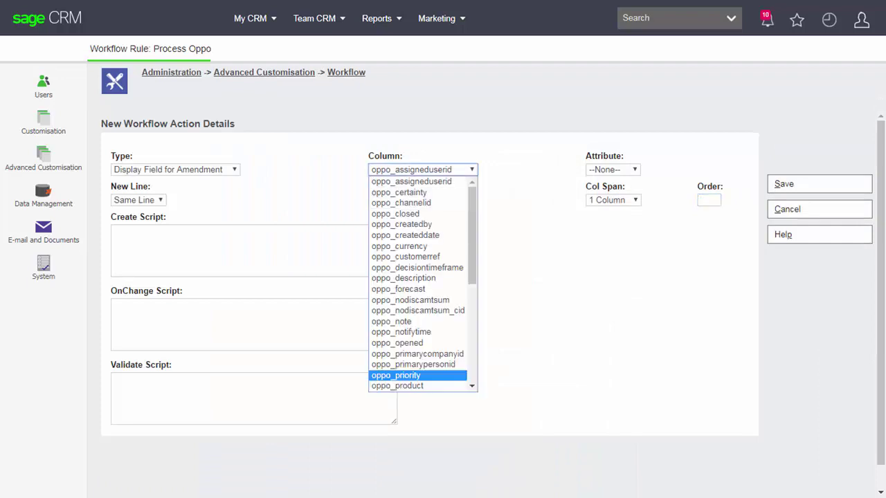
{"action": "left_click", "coordinate": [408, 376]}
{"action": "left_click", "coordinate": [613, 169]}
{"action": "left_click", "coordinate": [611, 202]}
{"action": "left_click", "coordinate": [708, 200]}
{"action": "type", "text": "7"}
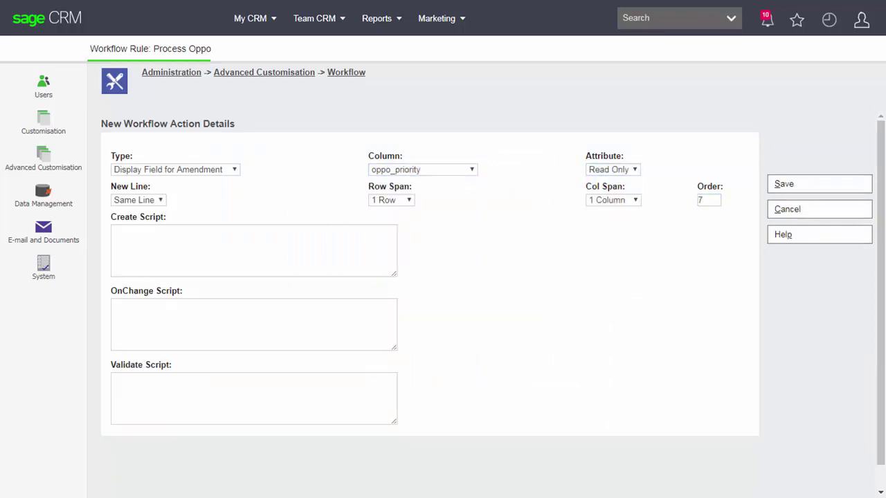
{"action": "left_click", "coordinate": [820, 184]}
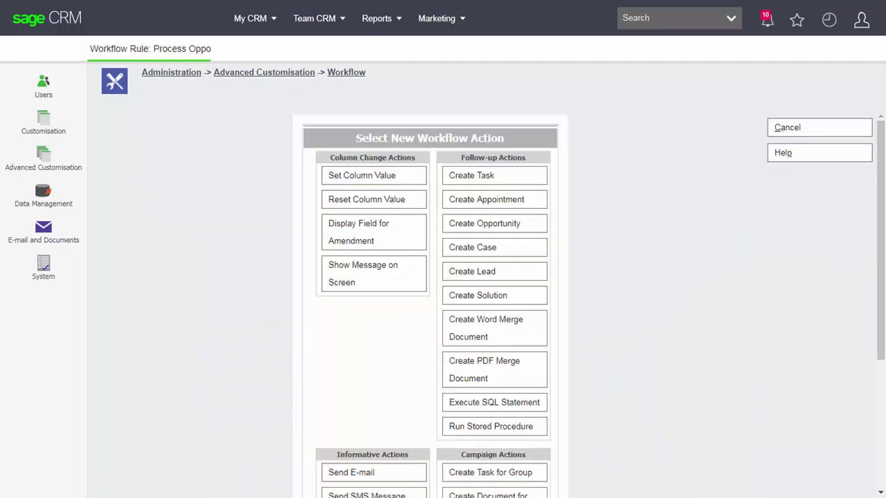
Add a Display Field for Amendment action for oppo_targetclose with the Read Only attribute and order 8
{"action": "left_click", "coordinate": [374, 232]}
{"action": "left_click", "coordinate": [423, 169]}
{"action": "scroll", "coordinate": [418, 300], "scroll_direction": "down", "scroll_amount": 3}
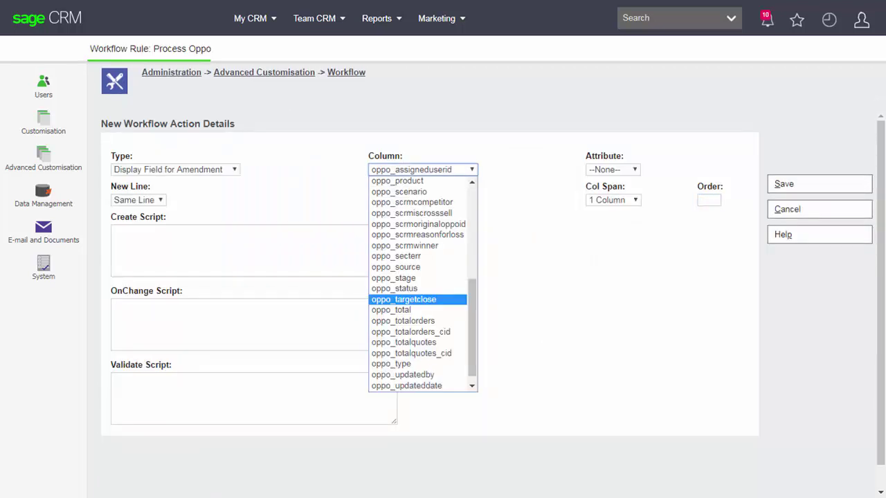
{"action": "left_click", "coordinate": [418, 299]}
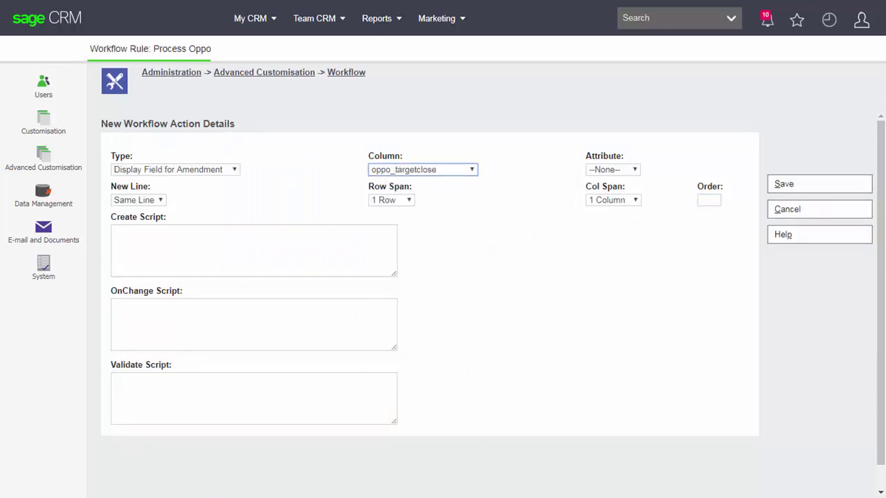
{"action": "left_click", "coordinate": [612, 169]}
{"action": "key", "text": "Return"}
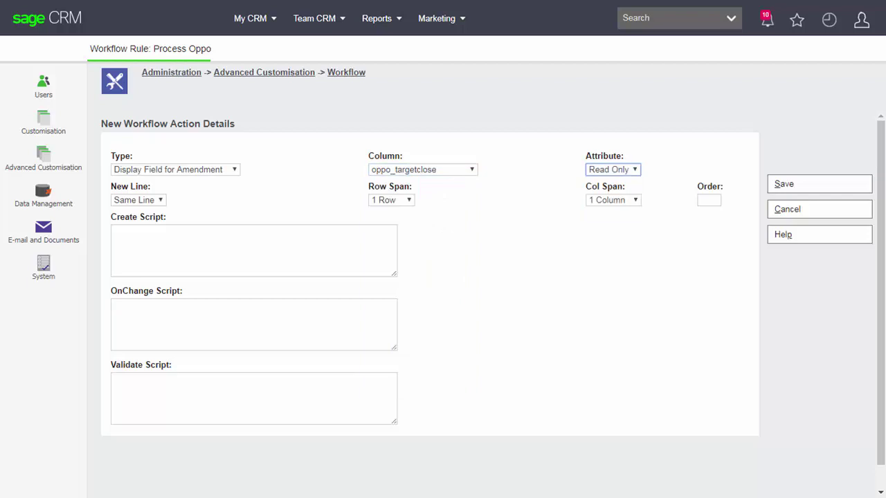
{"action": "left_click", "coordinate": [708, 200]}
{"action": "type", "text": "8"}
{"action": "left_click", "coordinate": [820, 184]}
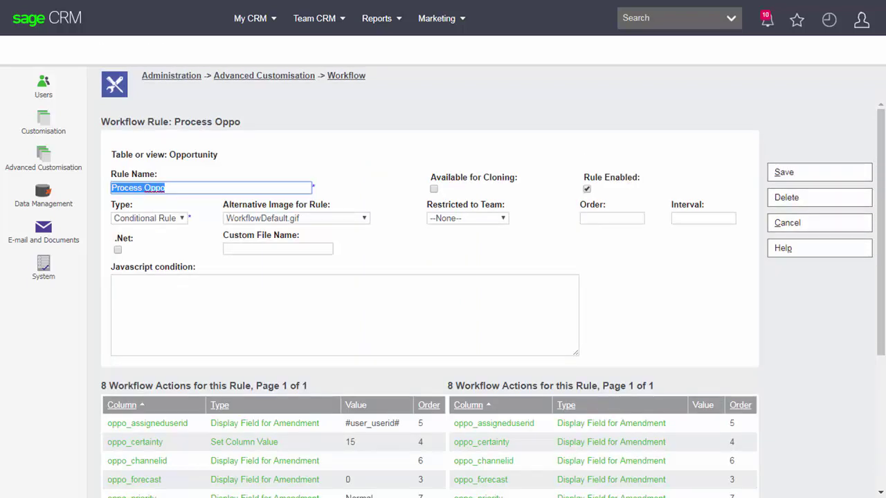
Enter a JavaScript condition for the Process Oppo rule setting Valid to true when oppo_type == 'service', otherwise false
{"action": "scroll", "coordinate": [429, 291], "scroll_direction": "down", "scroll_amount": 3}
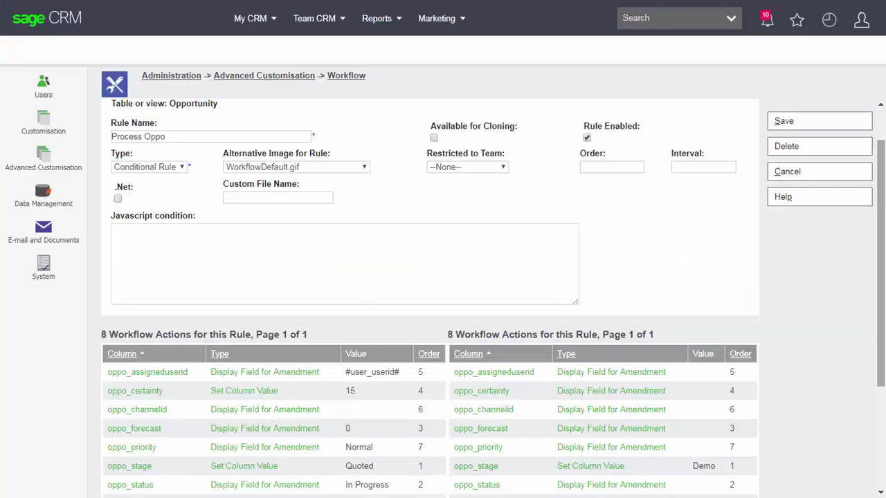
{"action": "type", "text": "if (oppo_type == 'service') { Valid = true; } else { Valid = false; }"}
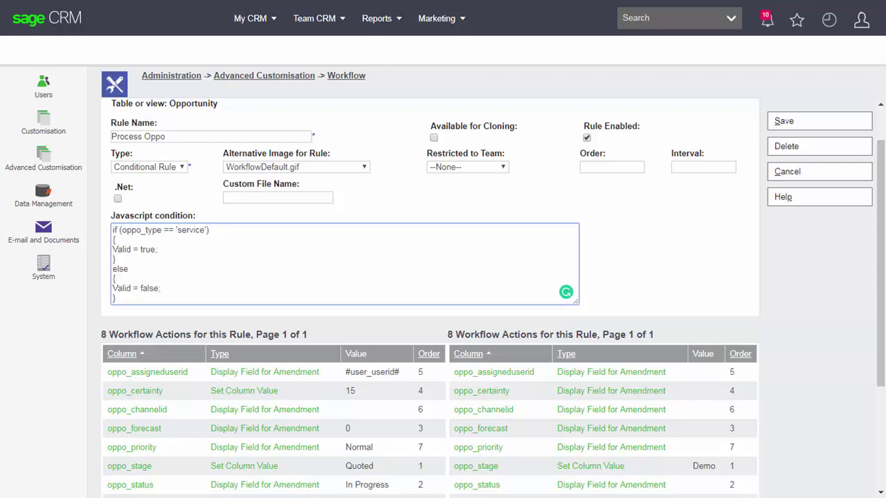
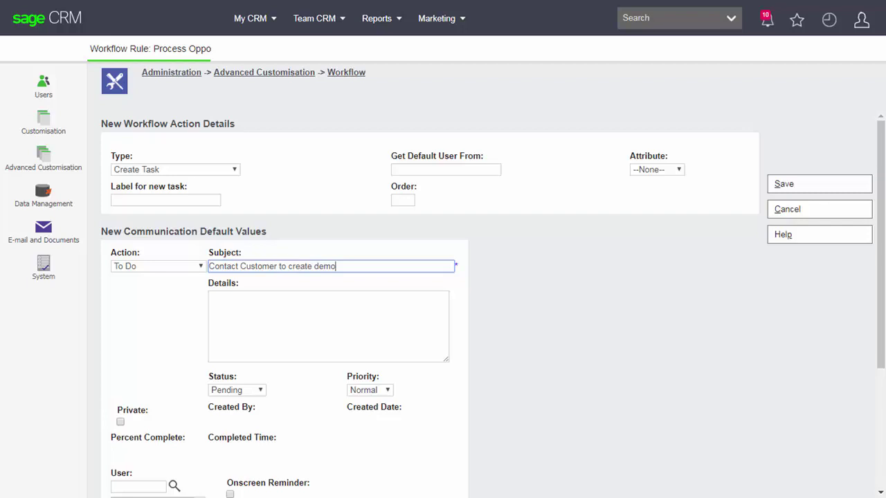
Give the Create Task action the details "Regarding #oppo_description# for #comp_name#", default user #oppo_assigneduserid# and the Hidden attribute
{"action": "key", "text": "Tab"}
{"action": "type", "text": "#oppo_description#"}
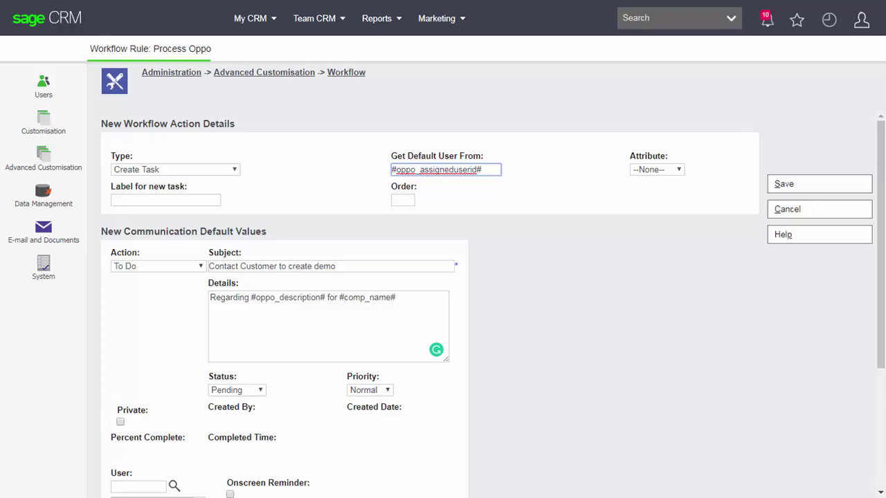
{"action": "left_click", "coordinate": [657, 169]}
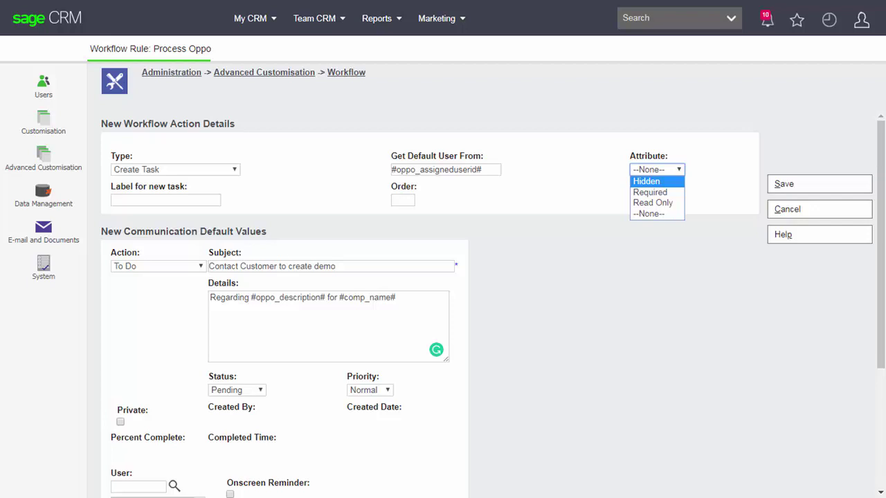
{"action": "left_click", "coordinate": [648, 182]}
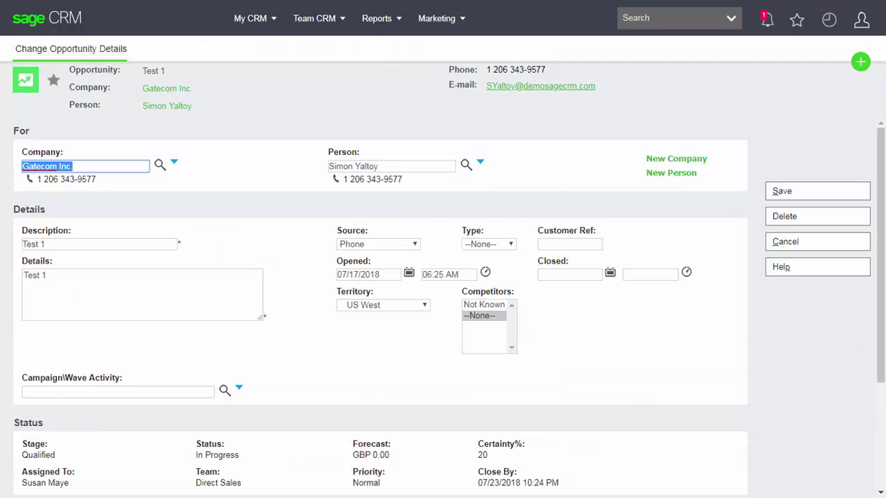
Set the Test 1 opportunity's type to Service, save it and start the Process Oppo rule
{"action": "left_click", "coordinate": [489, 245]}
{"action": "left_click", "coordinate": [478, 289]}
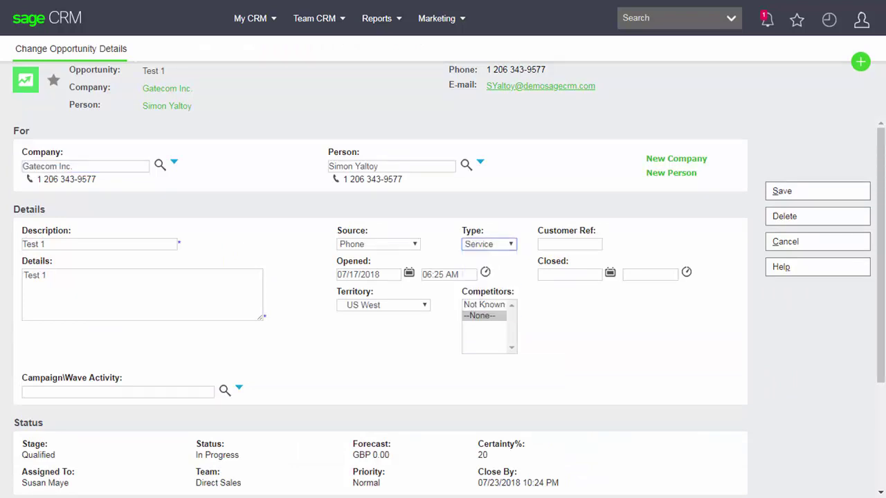
{"action": "left_click", "coordinate": [817, 191]}
{"action": "left_click", "coordinate": [804, 390]}
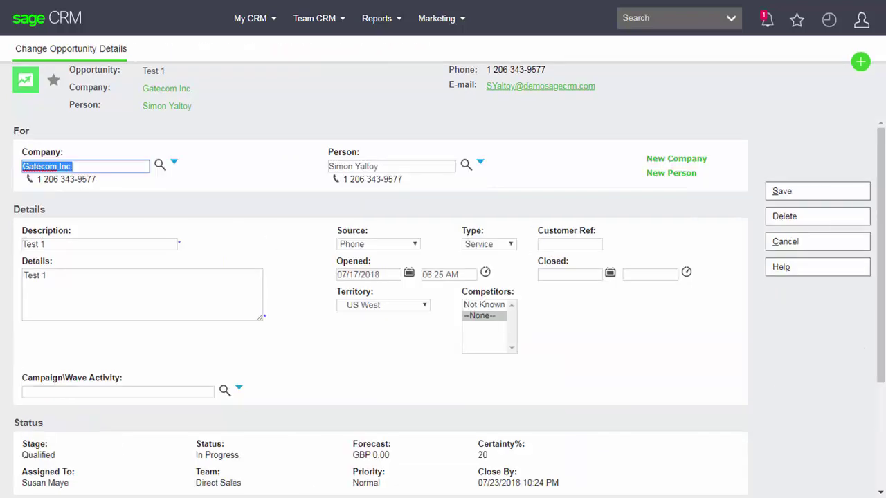
Change the Test 1 opportunity's type to Consulting and carry out the Process Oppo rule, saving the progress with its default values
{"action": "left_click", "coordinate": [510, 244]}
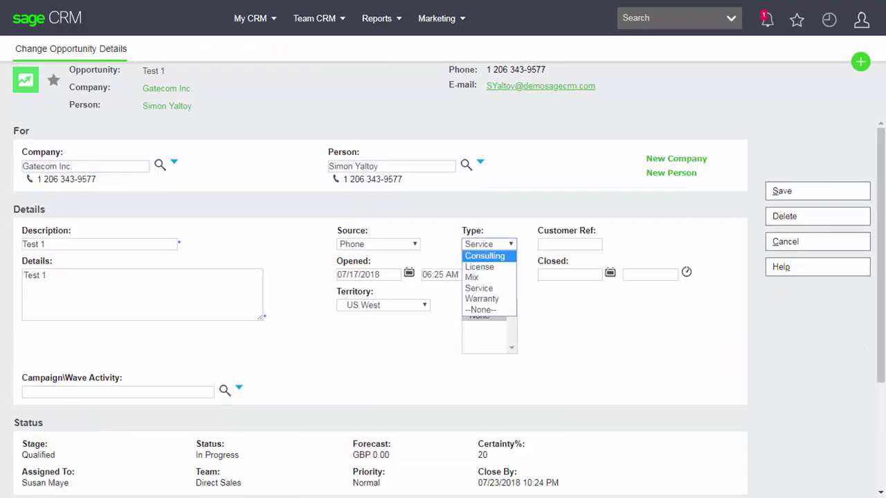
{"action": "left_click", "coordinate": [485, 256]}
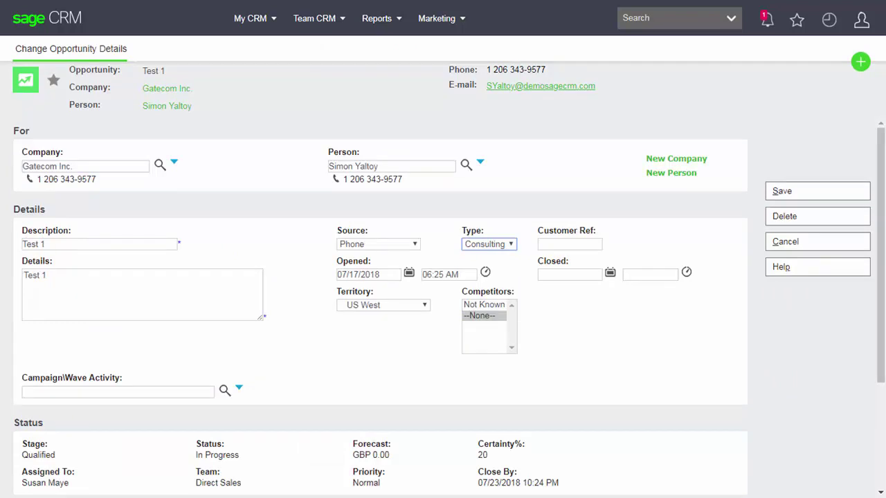
{"action": "key", "text": "alt+s"}
{"action": "left_click", "coordinate": [802, 390]}
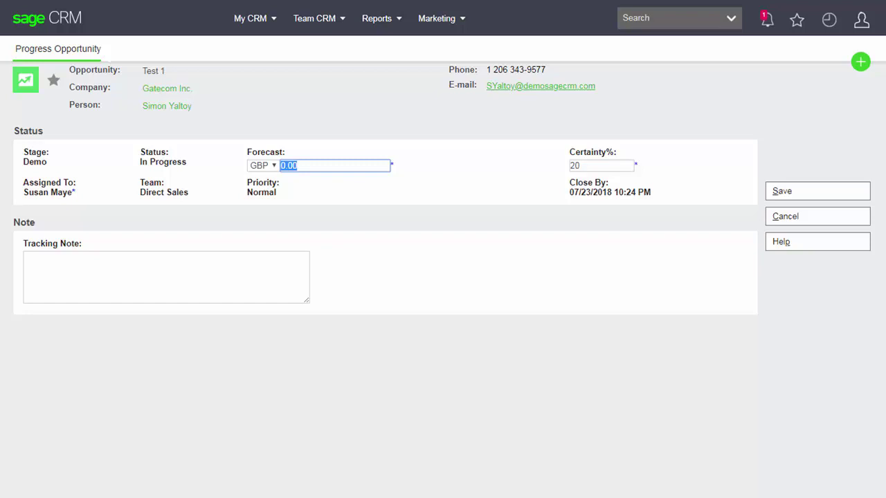
{"action": "key", "text": "Return"}
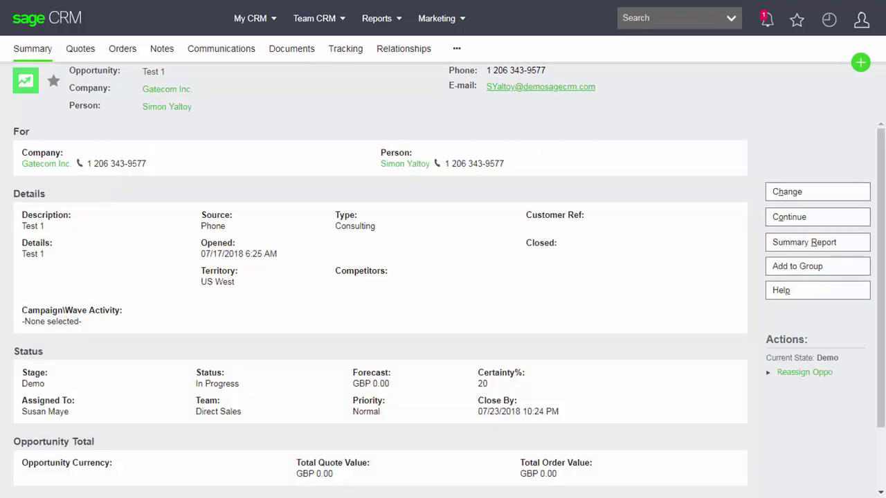
Open the "Contact Customer to create demo" task from the opportunity's communications and review the Process Oppo branches in Custom Oppo Workflow
{"action": "left_click", "coordinate": [222, 49]}
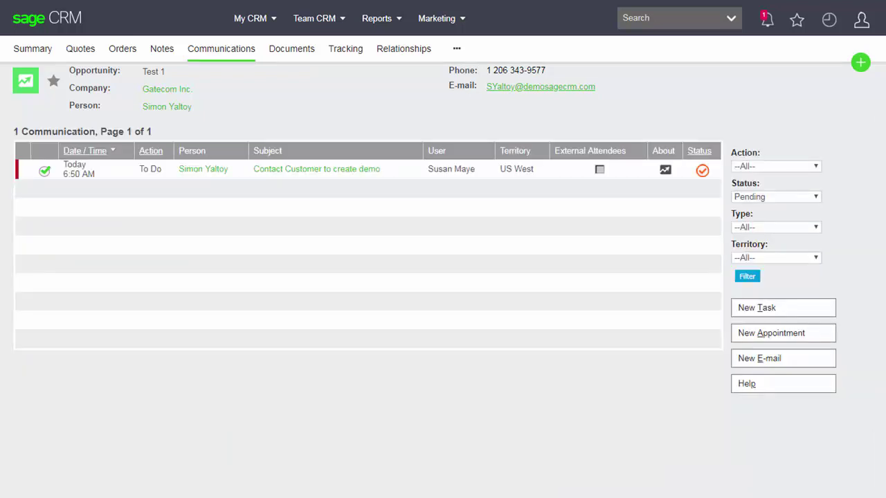
{"action": "left_click", "coordinate": [317, 170]}
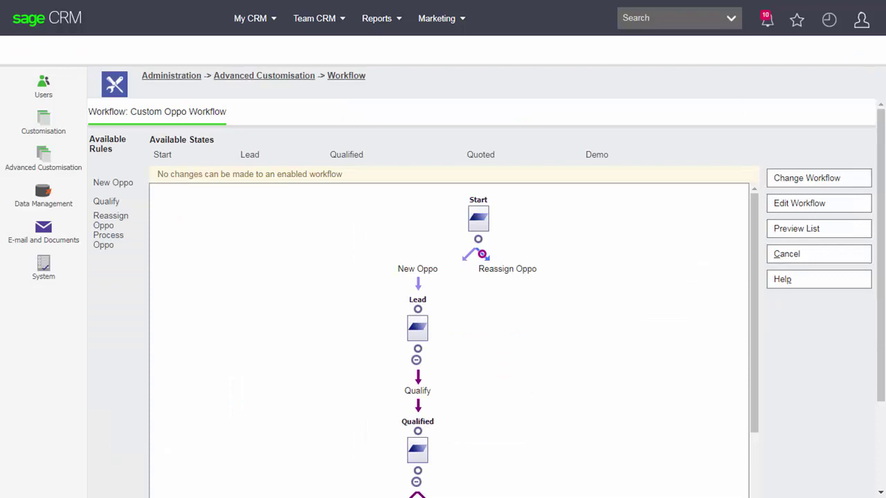
{"action": "scroll", "coordinate": [448, 339], "scroll_direction": "down", "scroll_amount": 2}
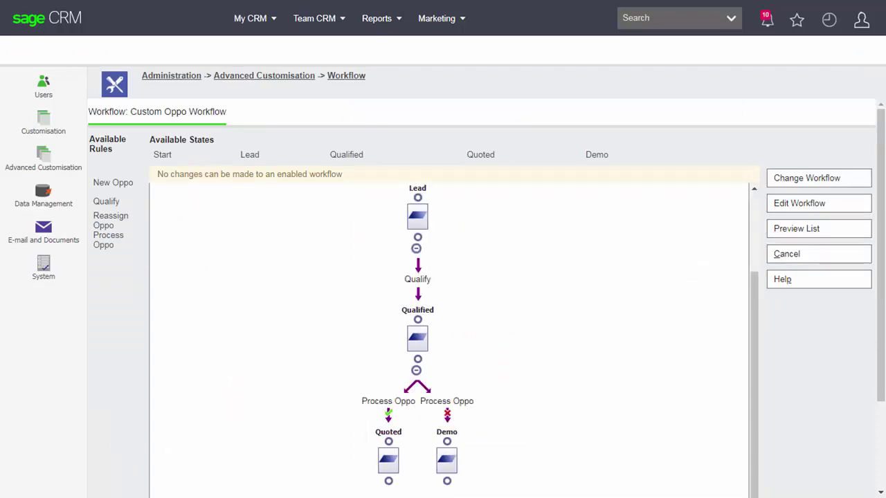